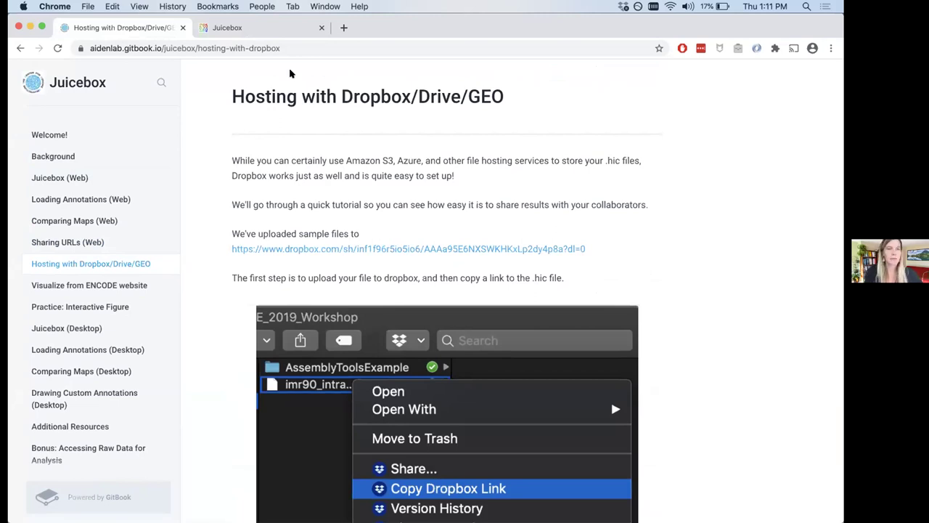
Open the Dropbox sample files folder linked in the hosting guide and copy the link address of imr90_intra_nofrag_30.hic.
{"action": "scroll", "coordinate": [309, 145], "scroll_direction": "down", "scroll_amount": 1}
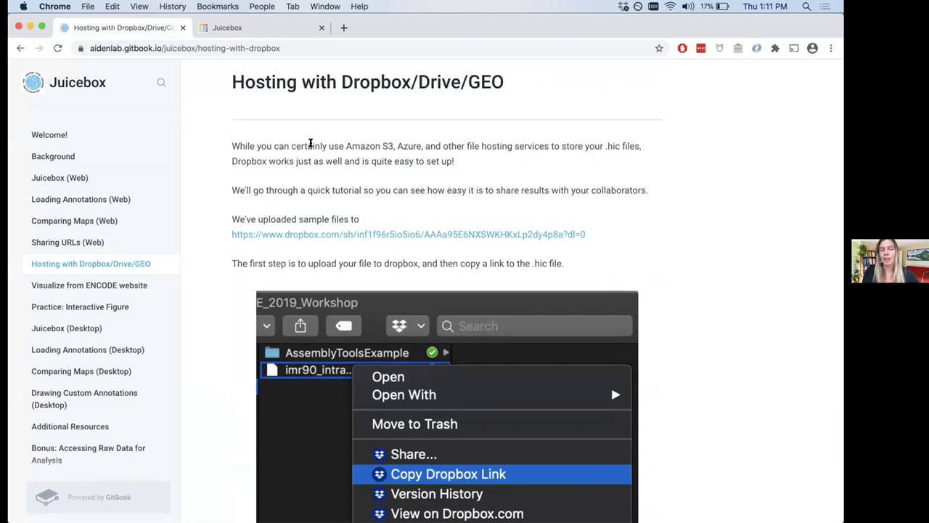
{"action": "scroll", "coordinate": [311, 143], "scroll_direction": "down", "scroll_amount": 1}
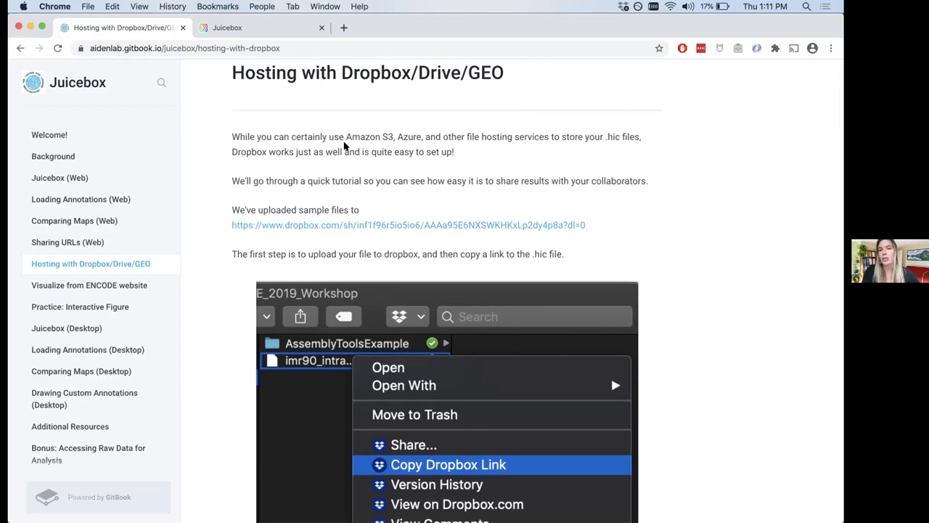
{"action": "scroll", "coordinate": [437, 176], "scroll_direction": "down", "scroll_amount": 1}
{"action": "scroll", "coordinate": [436, 176], "scroll_direction": "down", "scroll_amount": 2}
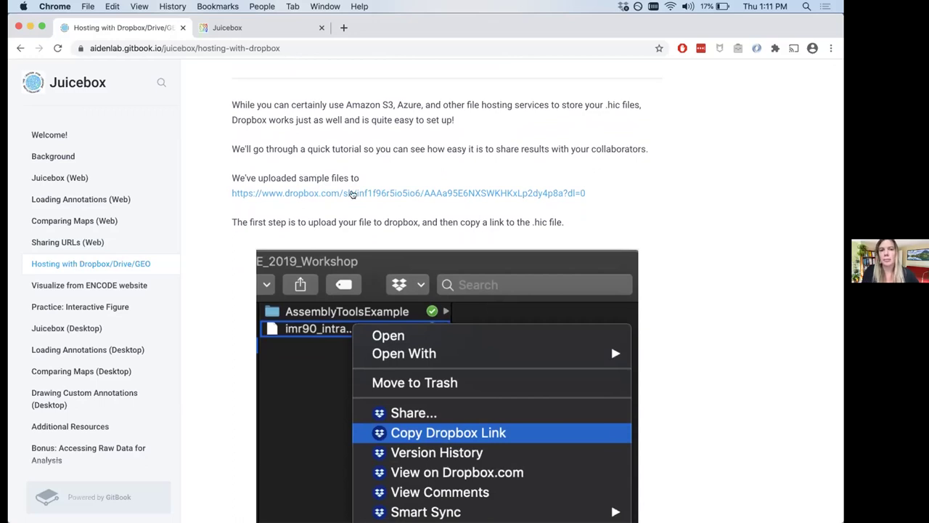
{"action": "scroll", "coordinate": [320, 178], "scroll_direction": "down", "scroll_amount": 2}
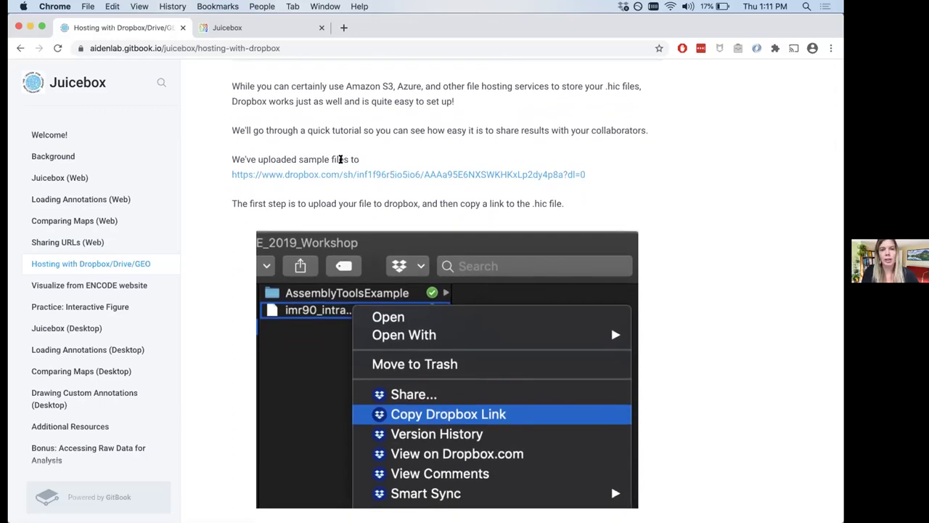
{"action": "left_click", "coordinate": [341, 176]}
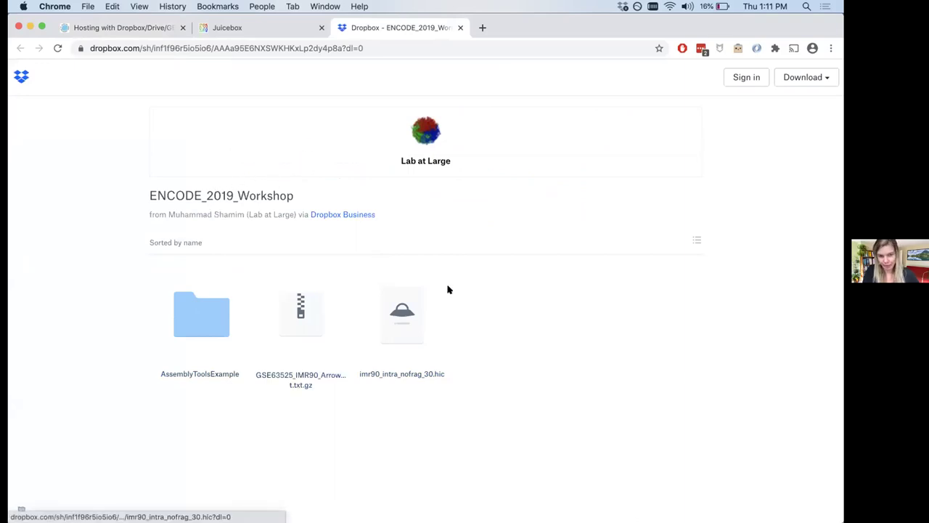
{"action": "right_click", "coordinate": [421, 371]}
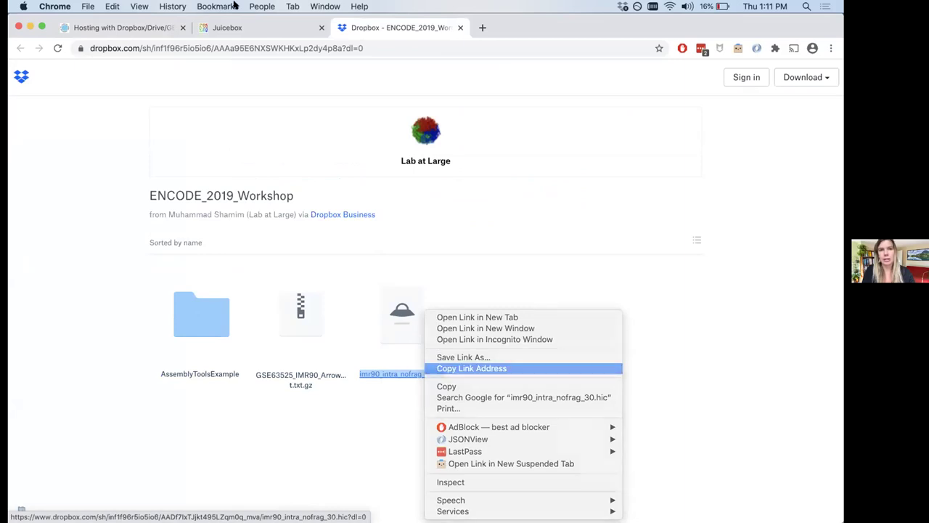
{"action": "left_click", "coordinate": [434, 366]}
Examine the hosting guide's instructions for creating a Dropbox file link and loading it into Juicebox.
{"action": "left_click", "coordinate": [94, 31]}
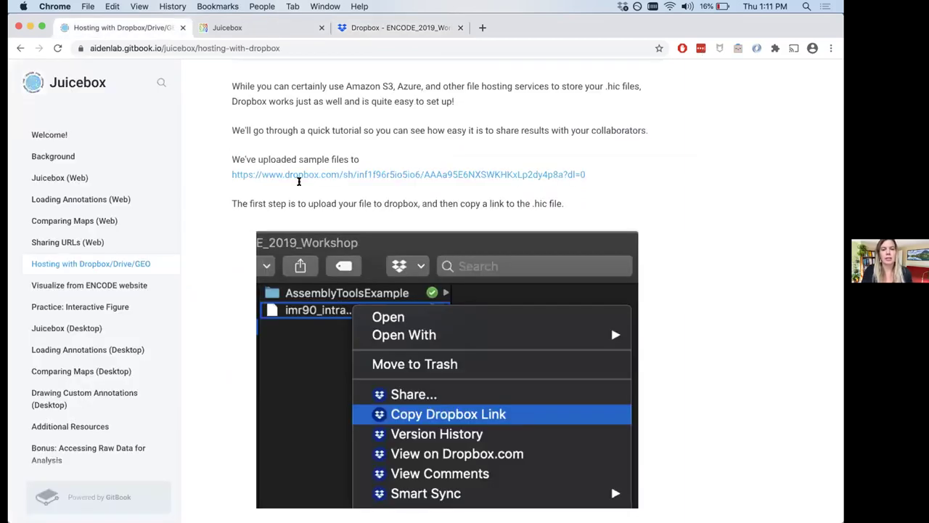
{"action": "scroll", "coordinate": [610, 324], "scroll_direction": "down", "scroll_amount": 4}
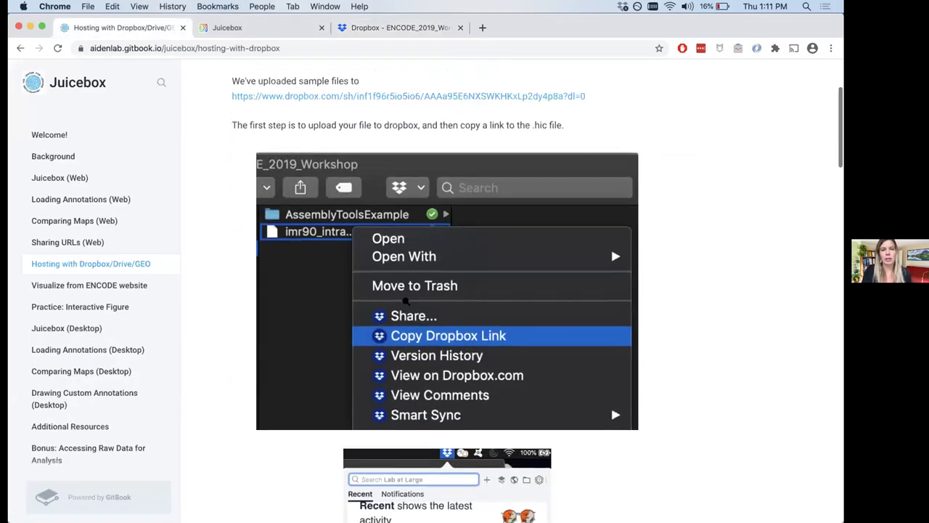
{"action": "scroll", "coordinate": [404, 302], "scroll_direction": "down", "scroll_amount": 2}
{"action": "scroll", "coordinate": [405, 301], "scroll_direction": "down", "scroll_amount": 10}
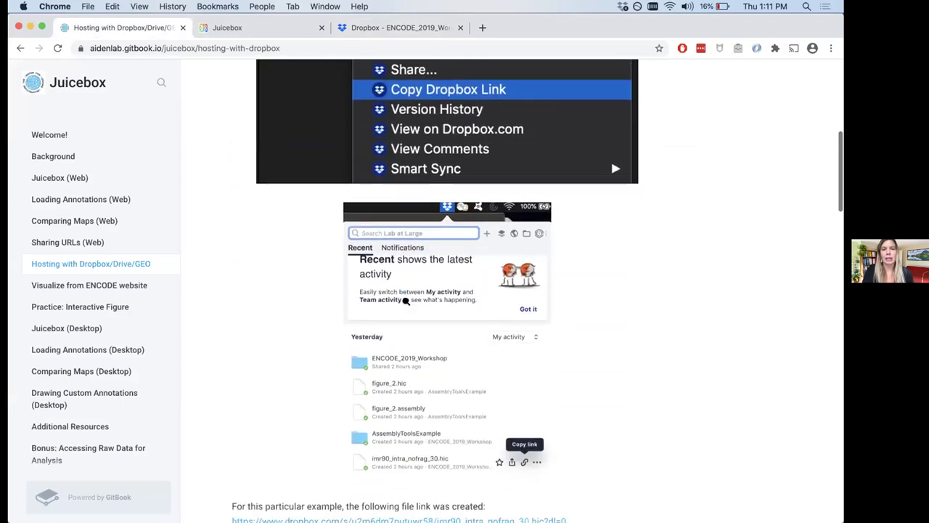
{"action": "scroll", "coordinate": [406, 300], "scroll_direction": "down", "scroll_amount": 3}
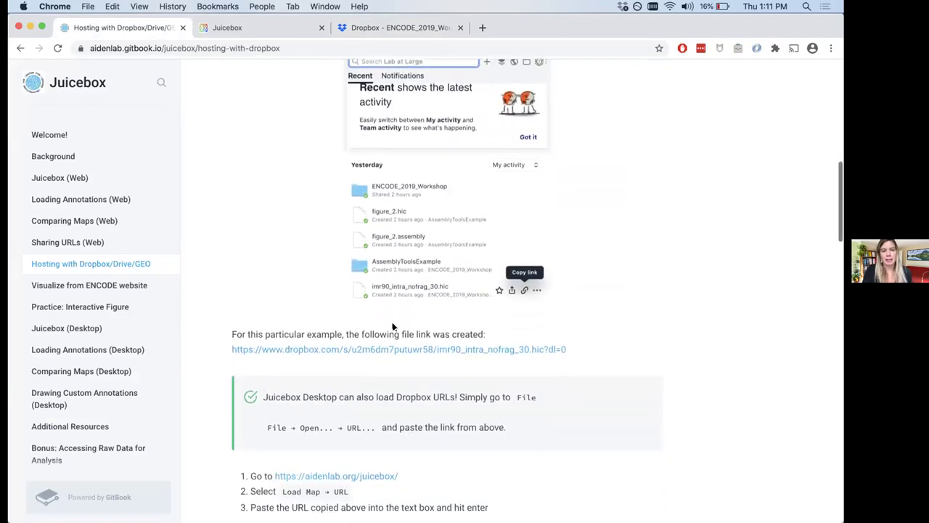
{"action": "scroll", "coordinate": [367, 197], "scroll_direction": "down", "scroll_amount": 2}
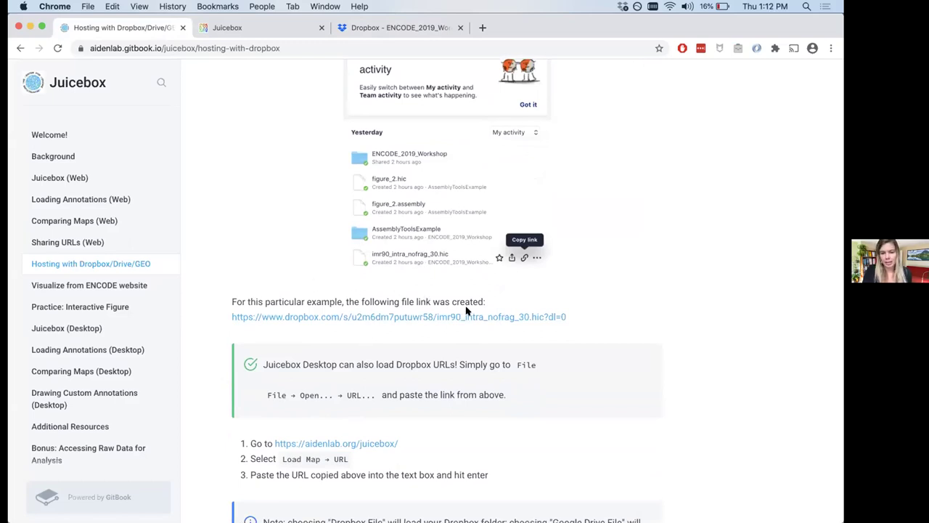
{"action": "scroll", "coordinate": [472, 312], "scroll_direction": "down", "scroll_amount": 4}
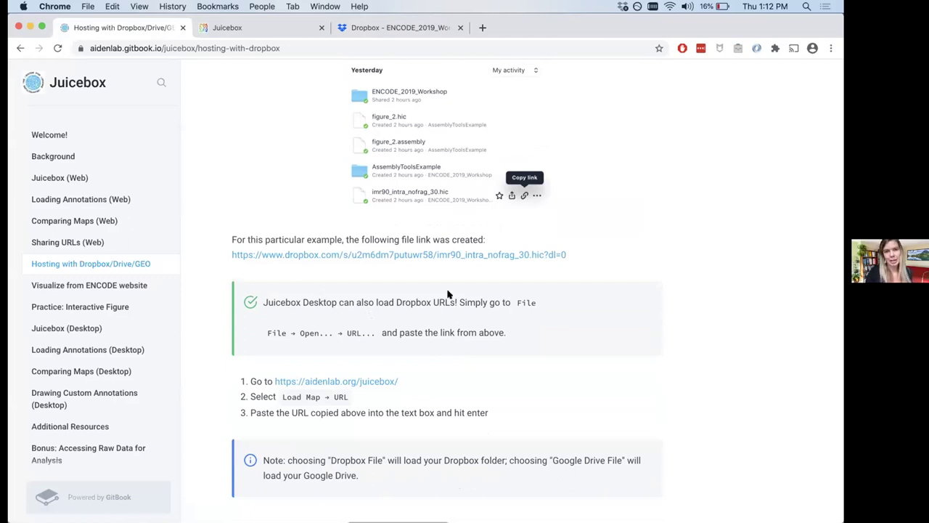
Open a fresh Juicebox session from aidenlab.org/juicebox in a new browser tab.
{"action": "left_click", "coordinate": [267, 26]}
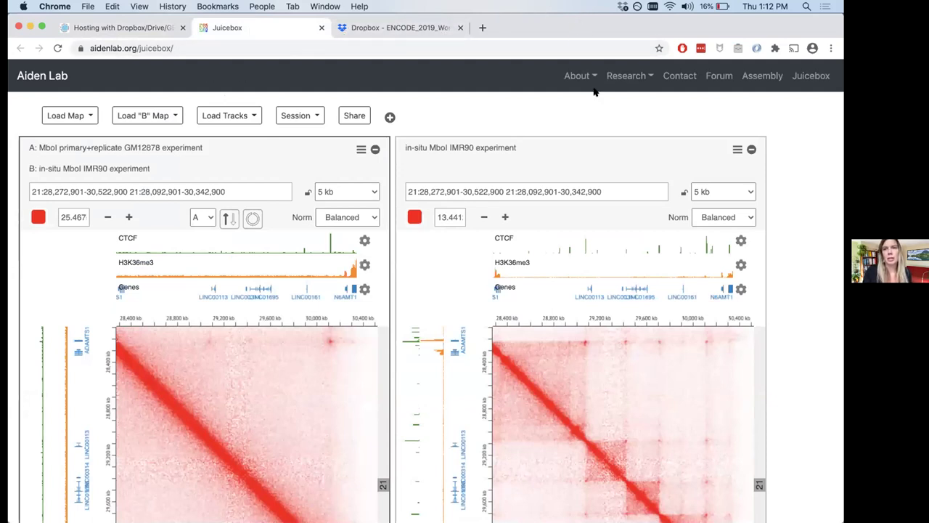
{"action": "left_click", "coordinate": [482, 27]}
{"action": "type", "text": "aid"}
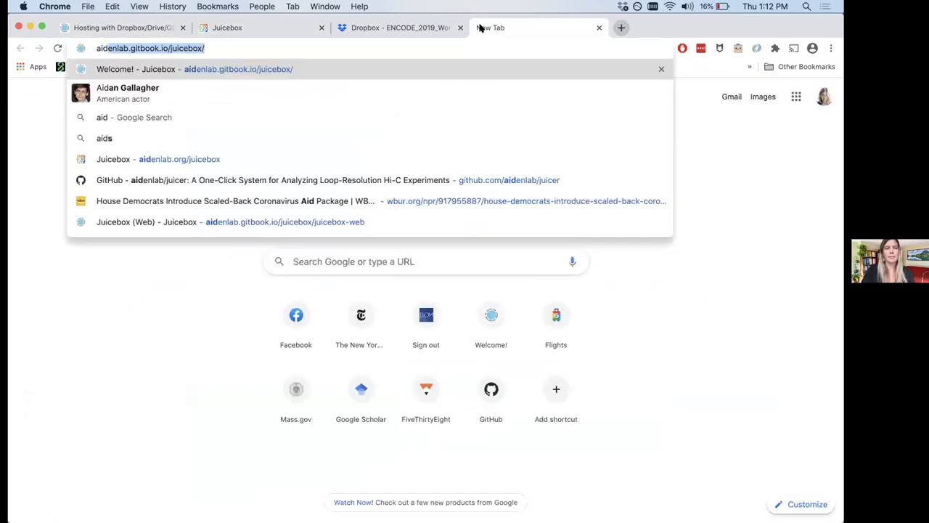
{"action": "type", "text": "en"}
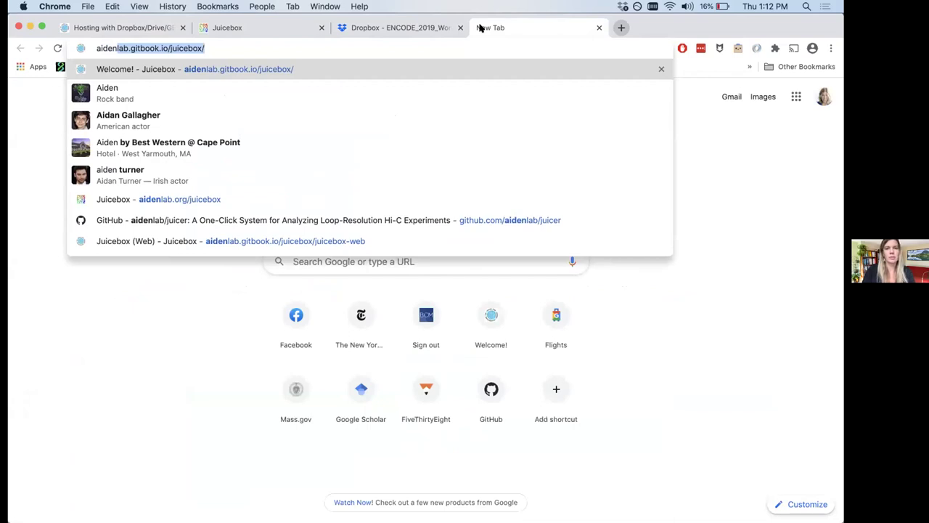
{"action": "left_click", "coordinate": [135, 201]}
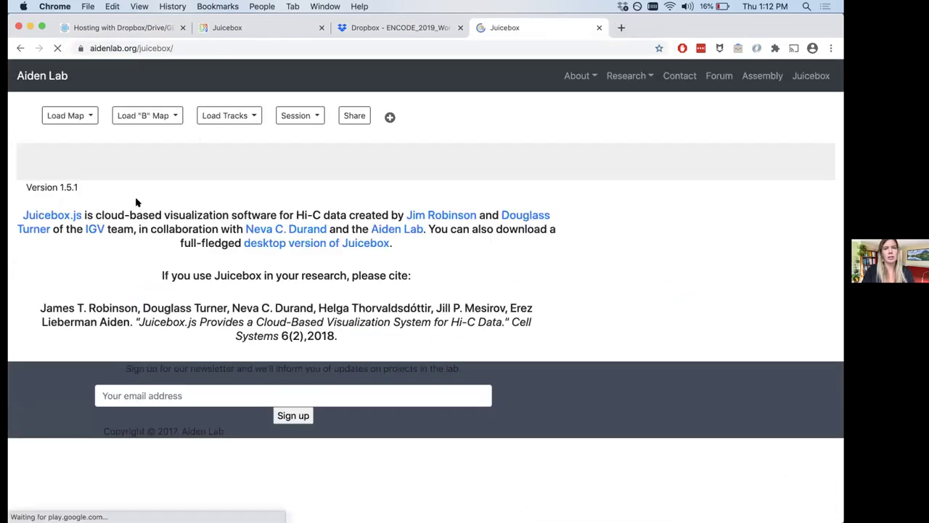
Load the contact map by URL, using the copied Dropbox link to imr90_intra_nofrag_30.hic.
{"action": "left_click", "coordinate": [86, 116]}
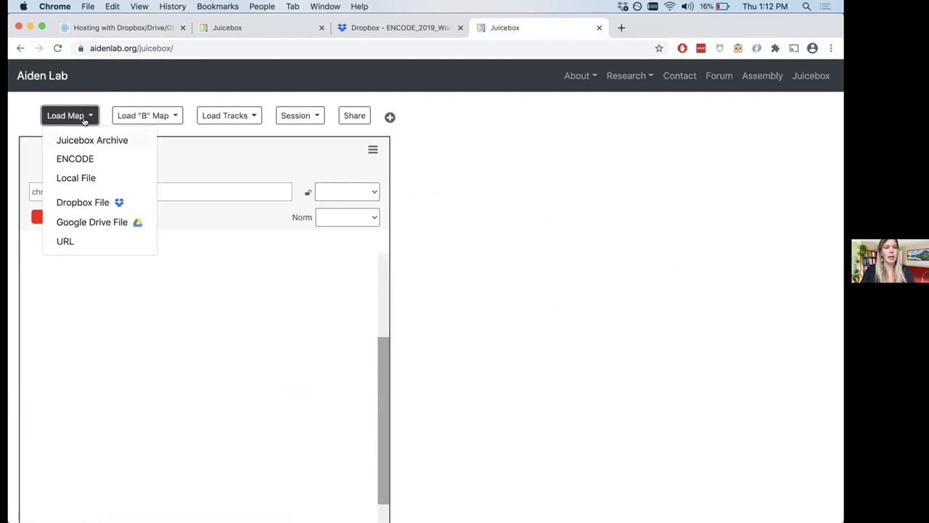
{"action": "left_click", "coordinate": [85, 244]}
{"action": "left_click", "coordinate": [434, 125]}
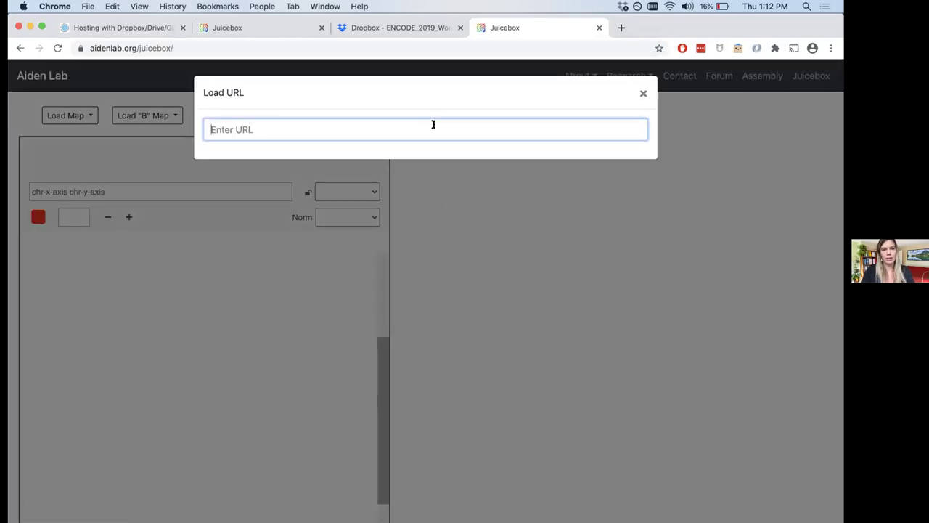
{"action": "key", "text": "super+v"}
{"action": "key", "text": "Return"}
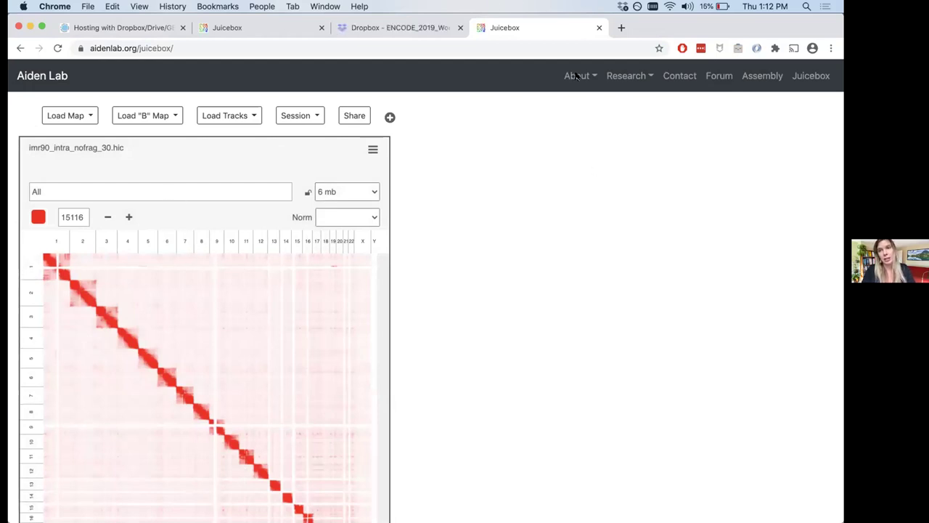
View the Dropbox page of imr90_intra_nofrag_30.hic and close the Dropbox tab.
{"action": "left_click", "coordinate": [425, 29]}
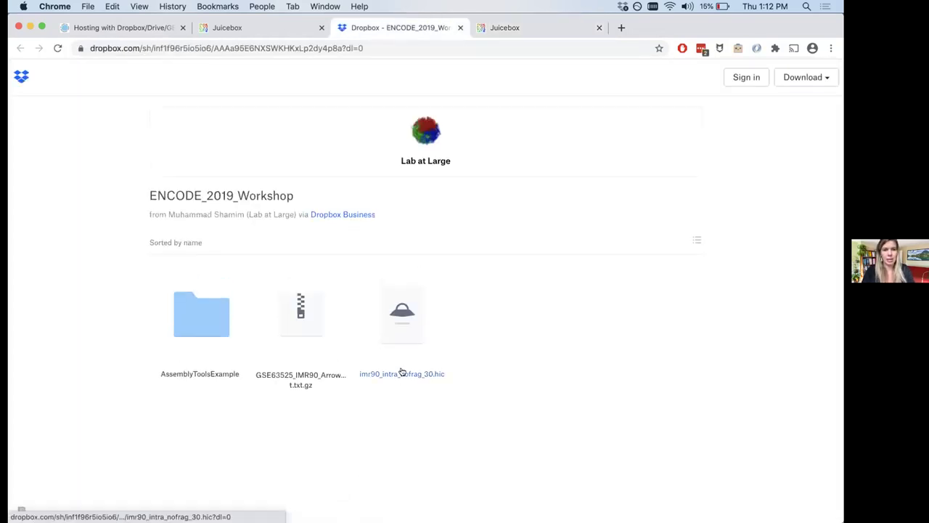
{"action": "right_click", "coordinate": [404, 372]}
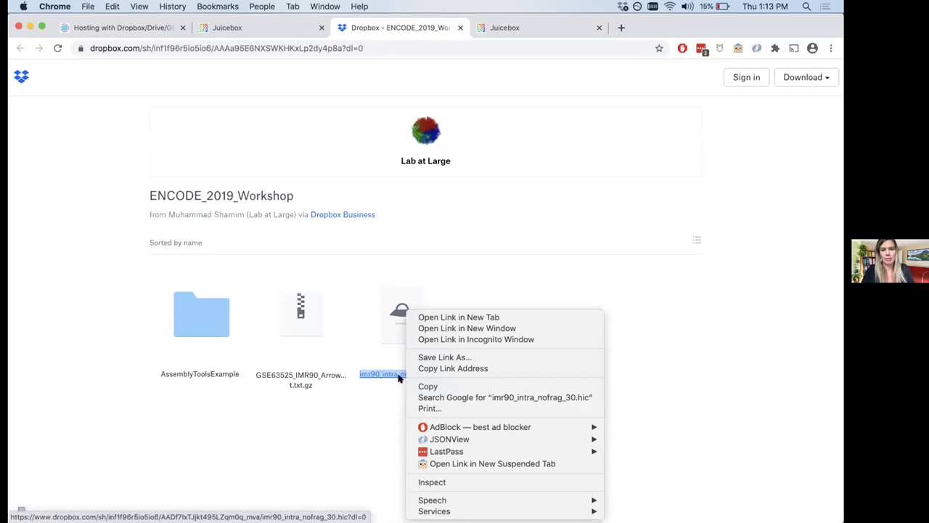
{"action": "left_click", "coordinate": [386, 427]}
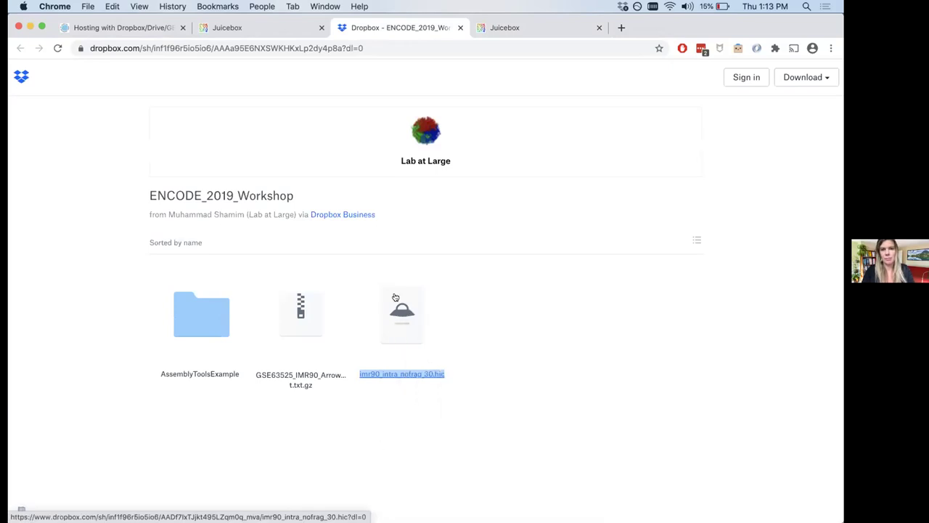
{"action": "left_click", "coordinate": [404, 336]}
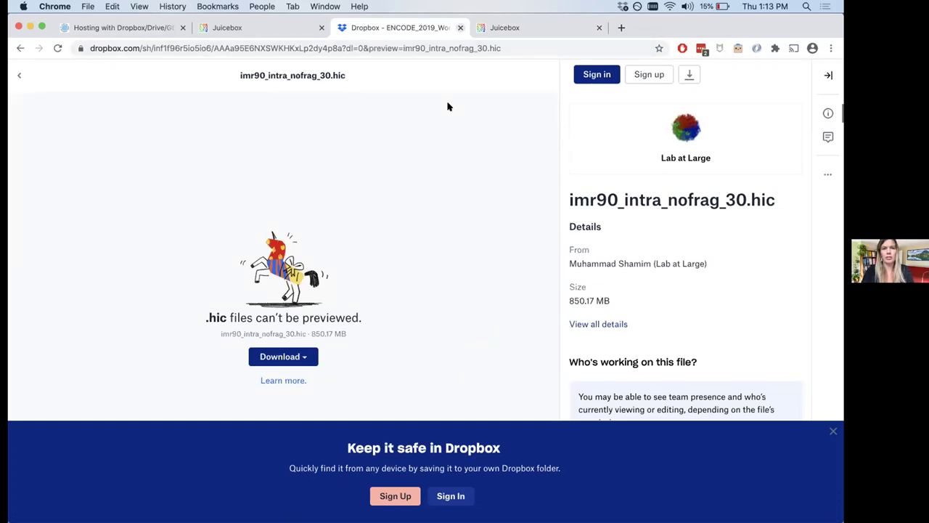
{"action": "left_click", "coordinate": [461, 28]}
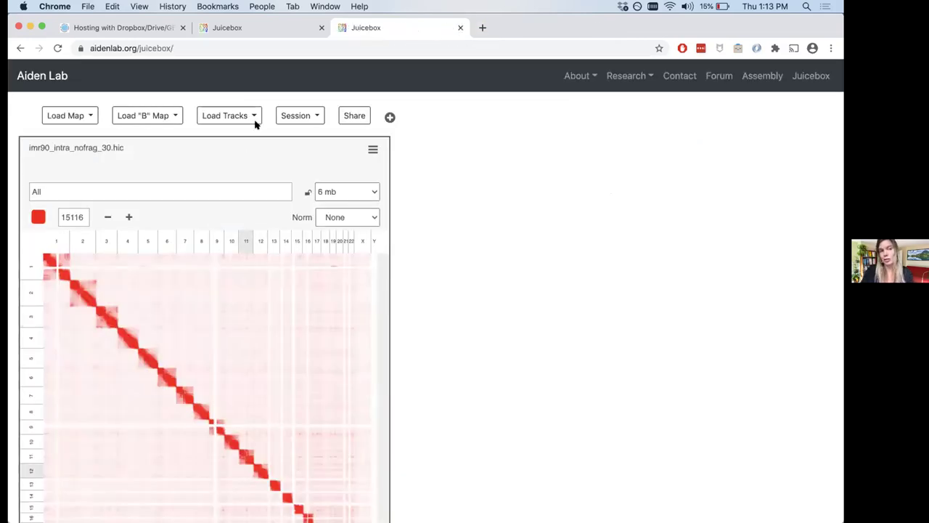
Review the hosting guide's notes on loading tracks by URL and sharing links to hosted files.
{"action": "left_click", "coordinate": [126, 29]}
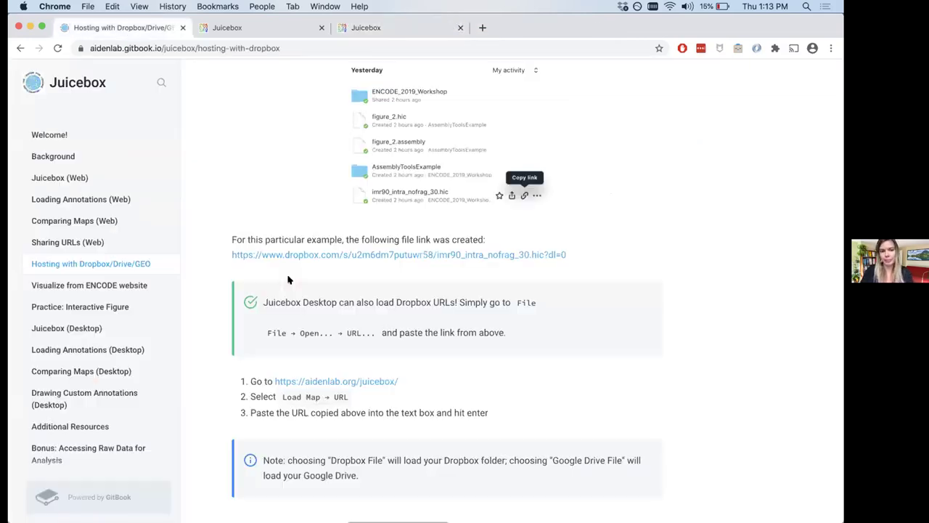
{"action": "scroll", "coordinate": [287, 280], "scroll_direction": "down", "scroll_amount": 5}
{"action": "scroll", "coordinate": [288, 281], "scroll_direction": "down", "scroll_amount": 10}
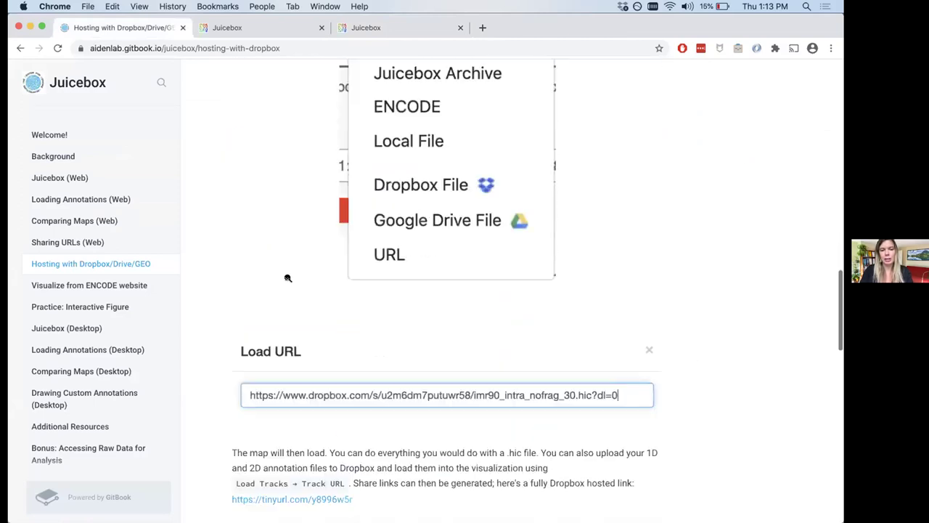
{"action": "scroll", "coordinate": [287, 277], "scroll_direction": "down", "scroll_amount": 3}
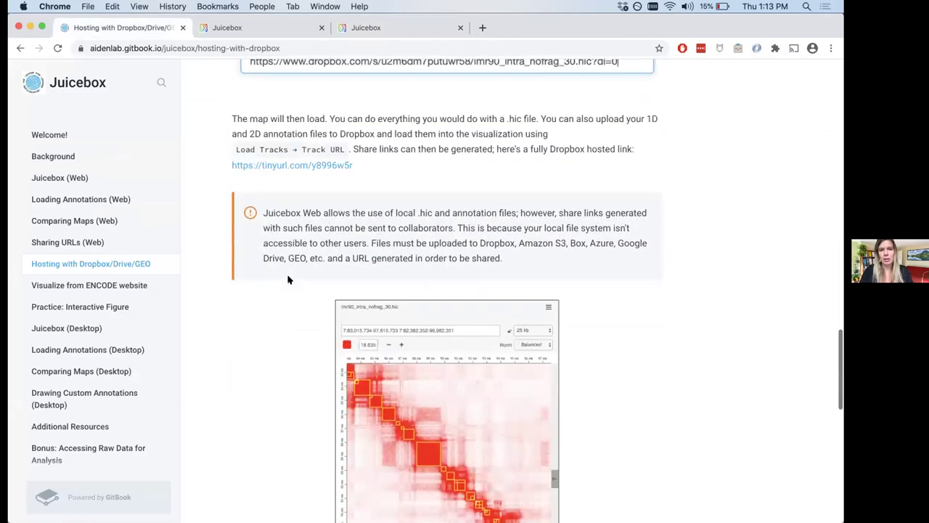
{"action": "scroll", "coordinate": [288, 278], "scroll_direction": "up", "scroll_amount": 4}
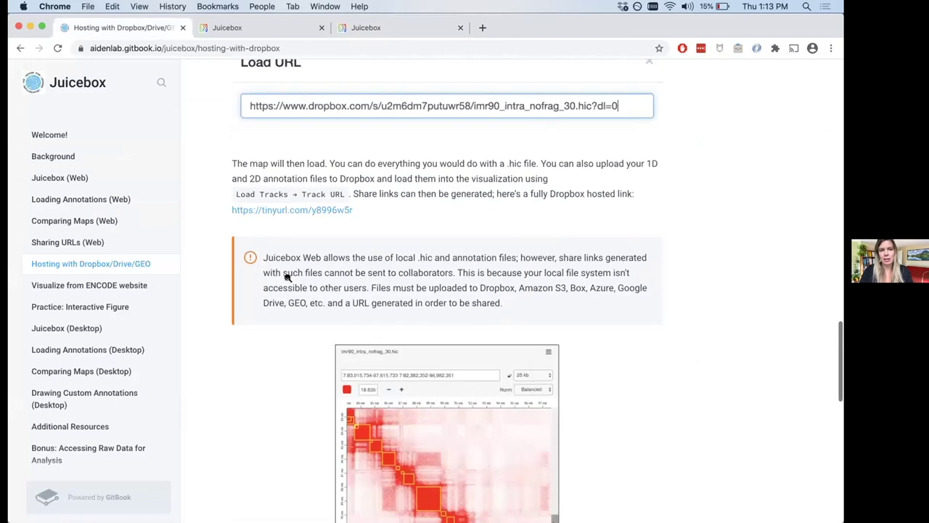
{"action": "scroll", "coordinate": [287, 280], "scroll_direction": "down", "scroll_amount": 1}
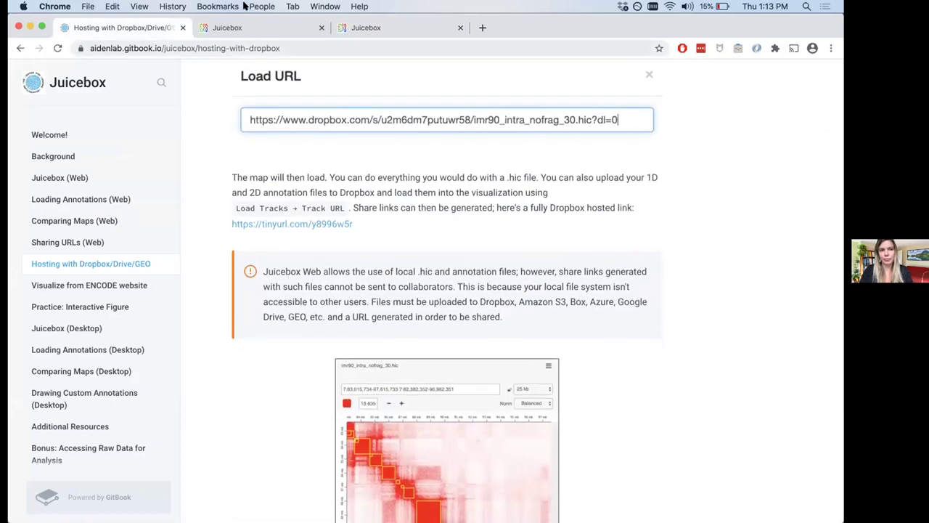
Return to the loaded imr90_intra_nofrag_30.hic map and check the available sources for loading maps and tracks.
{"action": "left_click", "coordinate": [245, 25]}
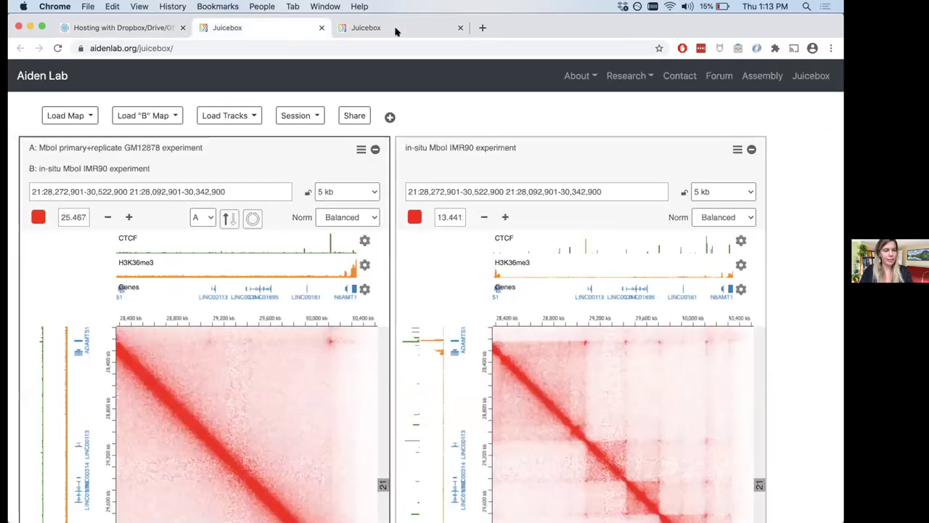
{"action": "left_click", "coordinate": [397, 29]}
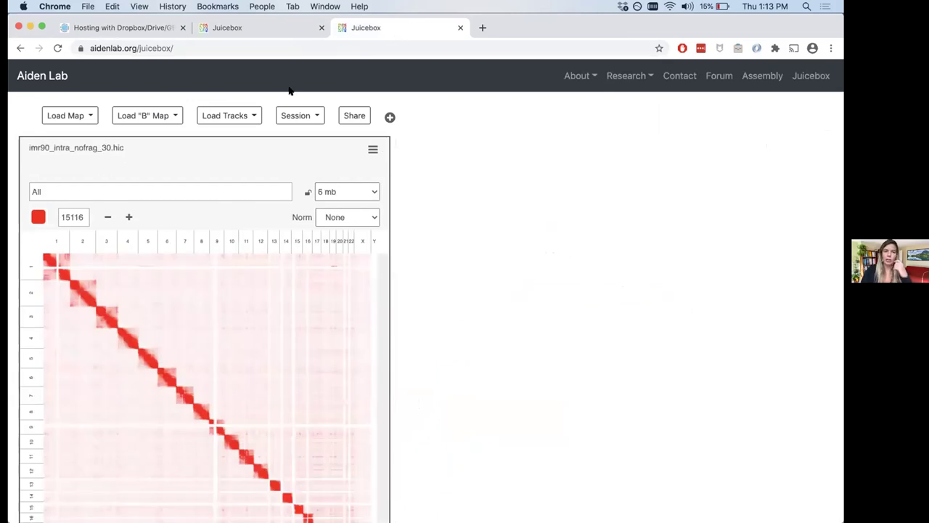
{"action": "left_click", "coordinate": [91, 110]}
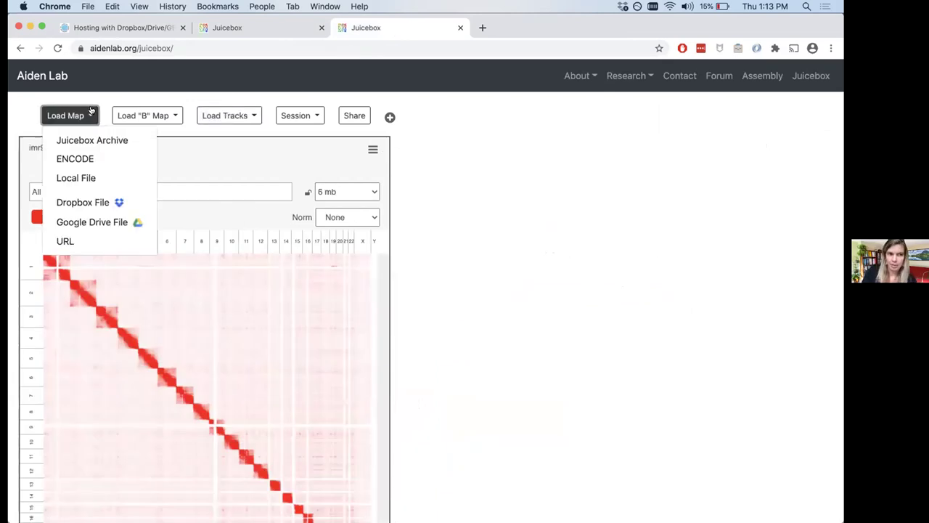
{"action": "left_click", "coordinate": [71, 117]}
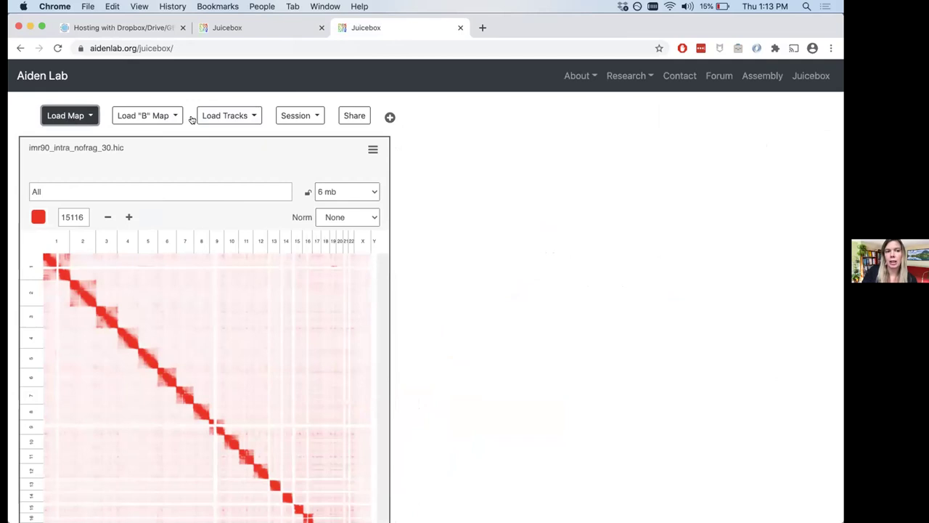
{"action": "left_click", "coordinate": [251, 115]}
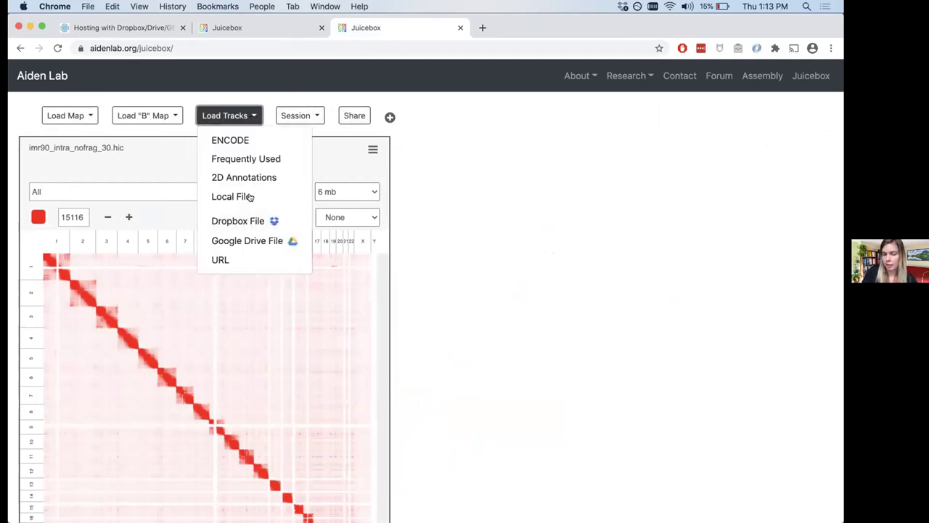
{"action": "left_click", "coordinate": [163, 95]}
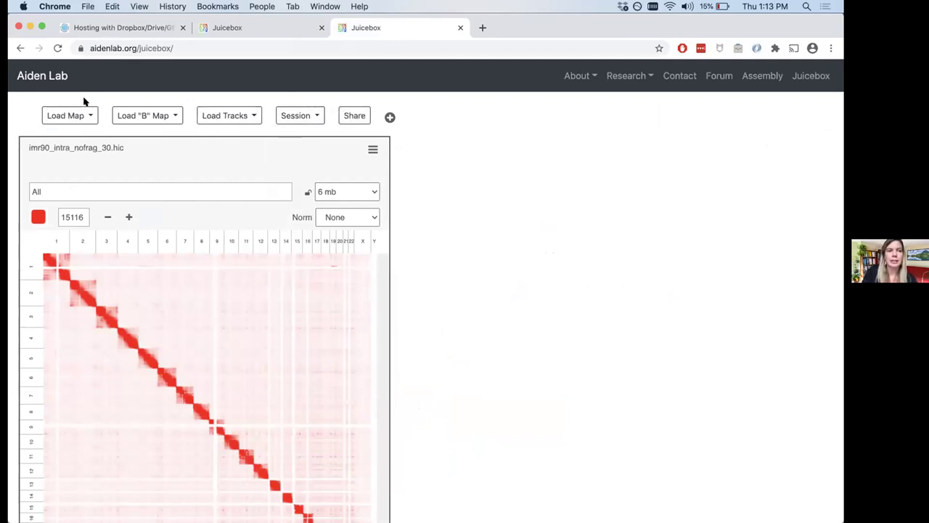
Check the sources for loading maps and the local file chooser for tracks, cancelling without loading a file.
{"action": "left_click", "coordinate": [80, 116]}
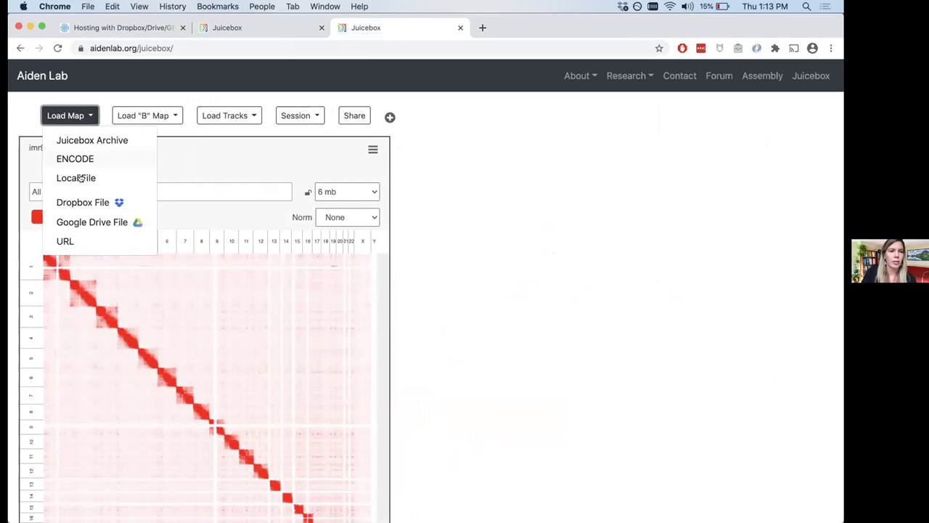
{"action": "left_click", "coordinate": [84, 109]}
{"action": "left_click", "coordinate": [83, 109]}
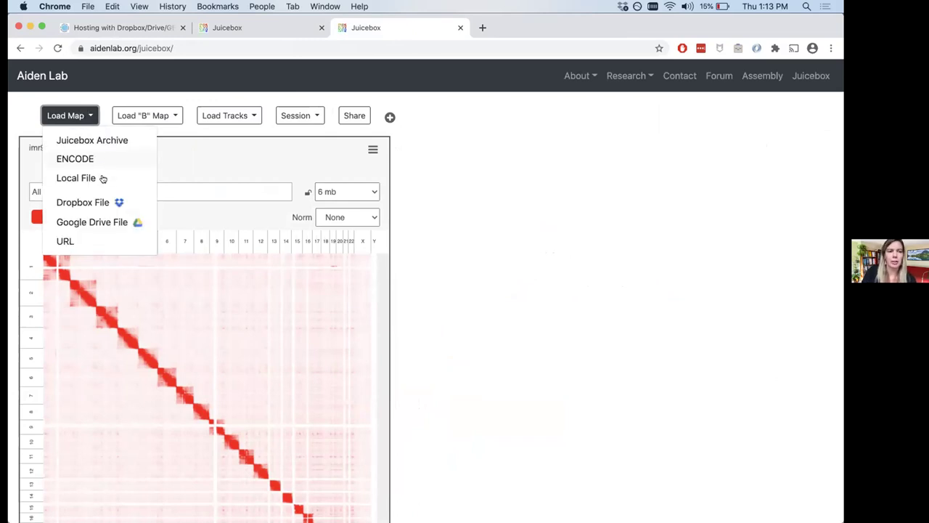
{"action": "left_click", "coordinate": [226, 116]}
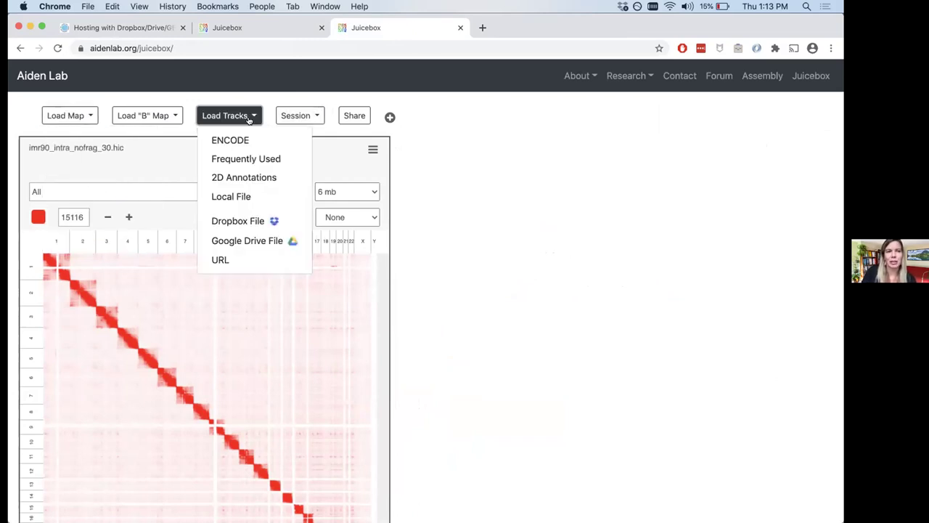
{"action": "left_click", "coordinate": [250, 195]}
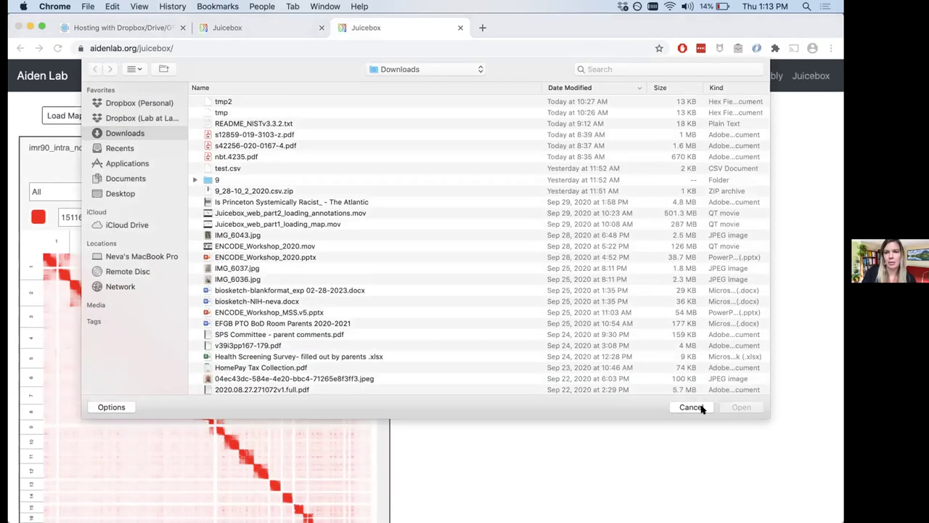
{"action": "left_click", "coordinate": [701, 409]}
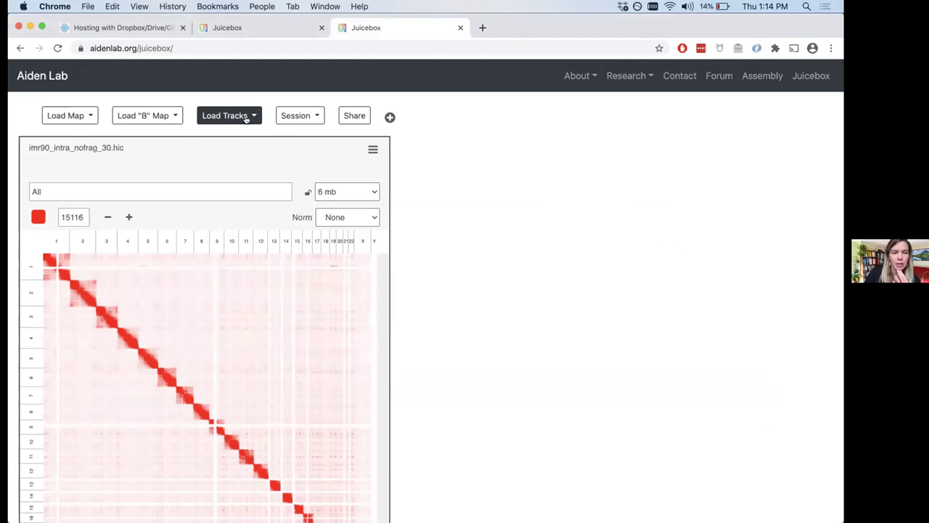
View the share link for the loaded imr90_intra_nofrag_30.hic map and close the Share dialog.
{"action": "left_click", "coordinate": [244, 119]}
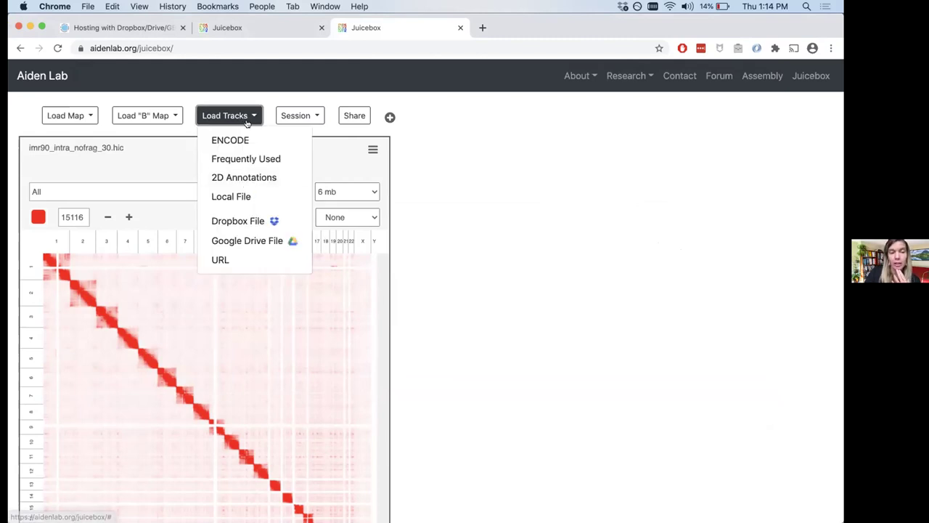
{"action": "key", "text": "Tab"}
{"action": "key", "text": "Tab"}
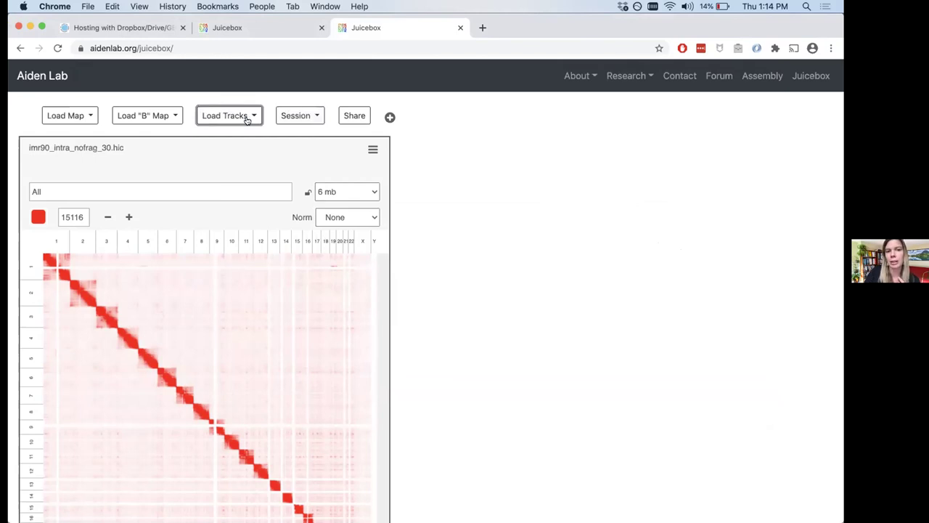
{"action": "key", "text": "Return"}
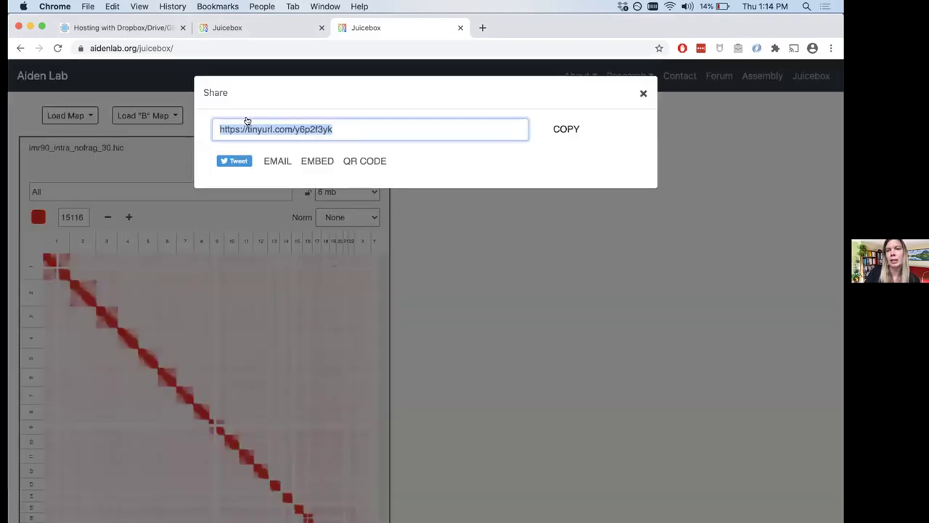
{"action": "key", "text": "Escape"}
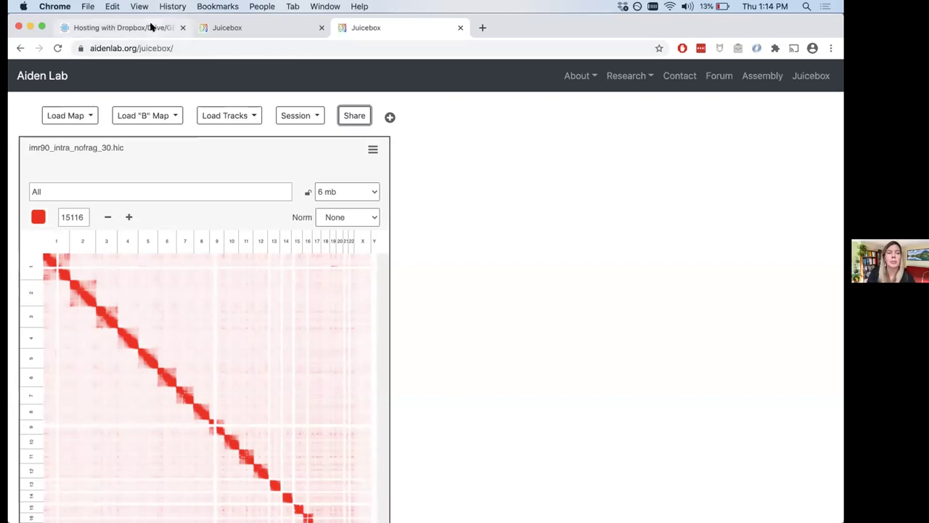
Open the GEO series GSE104333 page in a new tab from the hosting guide's section on loading files from GEO.
{"action": "left_click", "coordinate": [151, 27]}
{"action": "scroll", "coordinate": [438, 247], "scroll_direction": "down", "scroll_amount": 3}
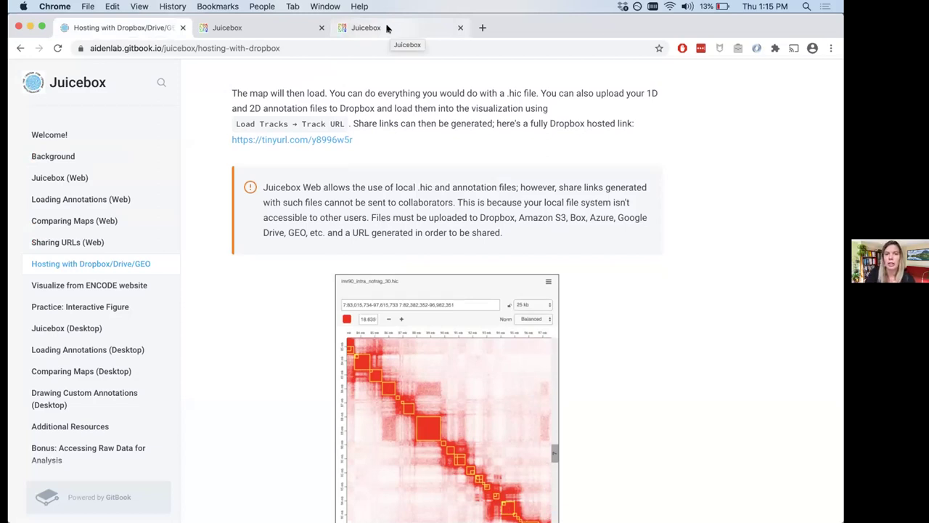
{"action": "scroll", "coordinate": [262, 127], "scroll_direction": "down", "scroll_amount": 3}
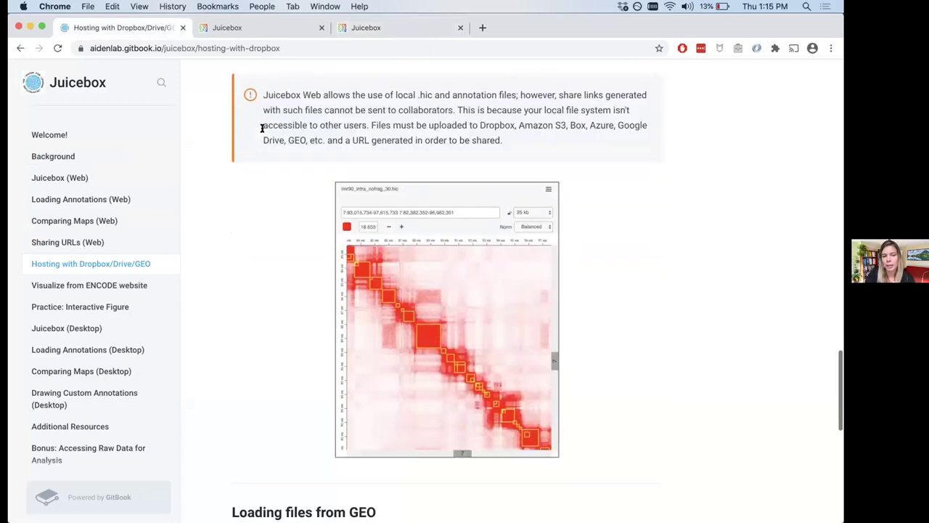
{"action": "scroll", "coordinate": [262, 128], "scroll_direction": "down", "scroll_amount": 10}
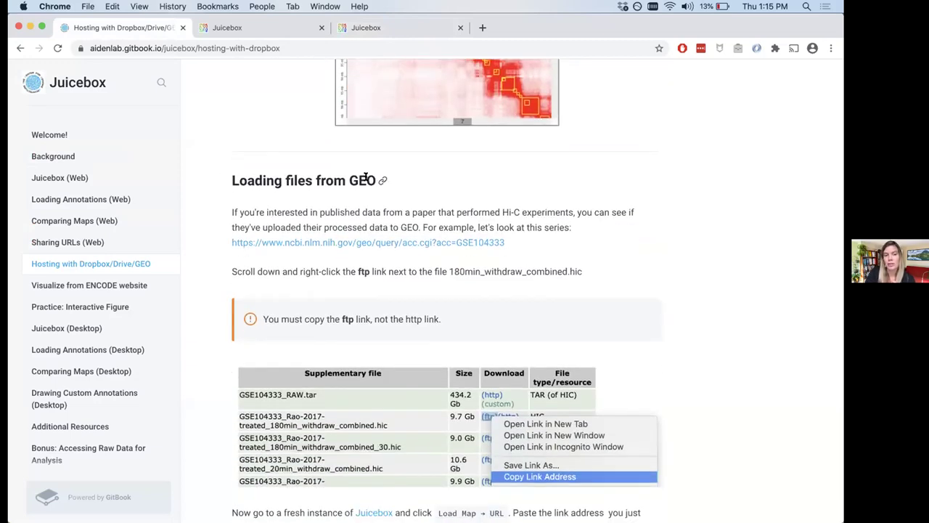
{"action": "scroll", "coordinate": [279, 178], "scroll_direction": "down", "scroll_amount": 1}
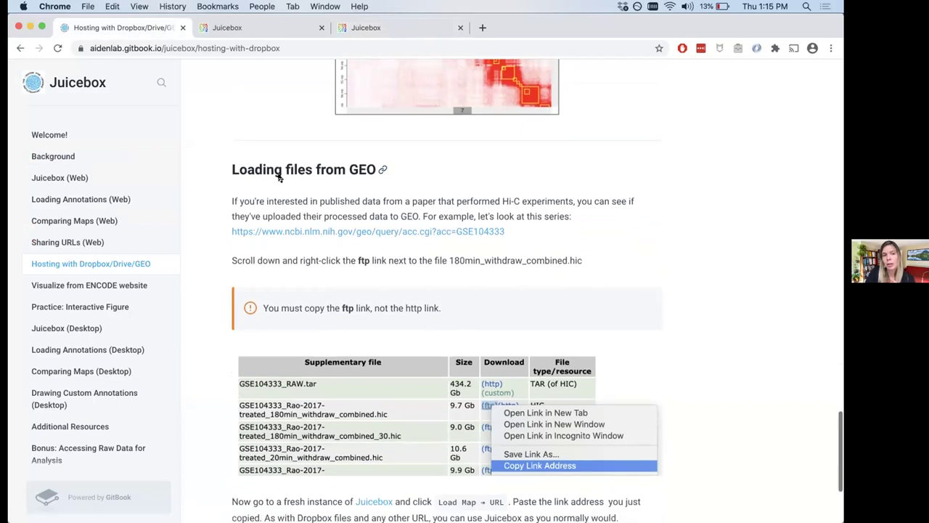
{"action": "scroll", "coordinate": [279, 178], "scroll_direction": "down", "scroll_amount": 2}
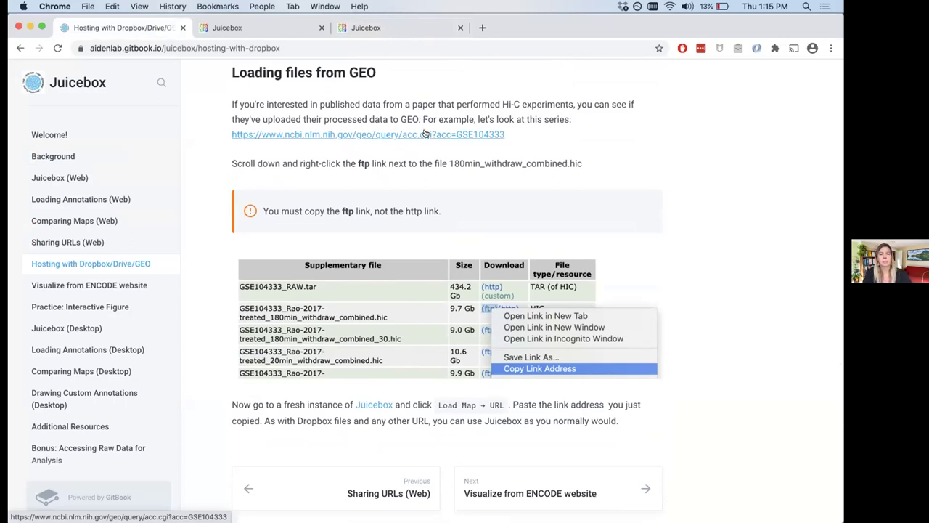
{"action": "left_click", "coordinate": [425, 134], "text": "super"}
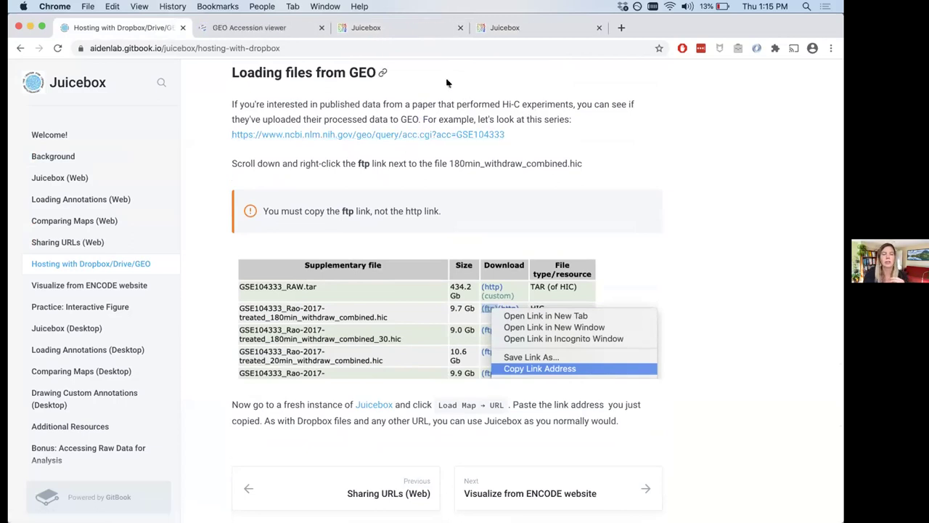
{"action": "left_click", "coordinate": [254, 29]}
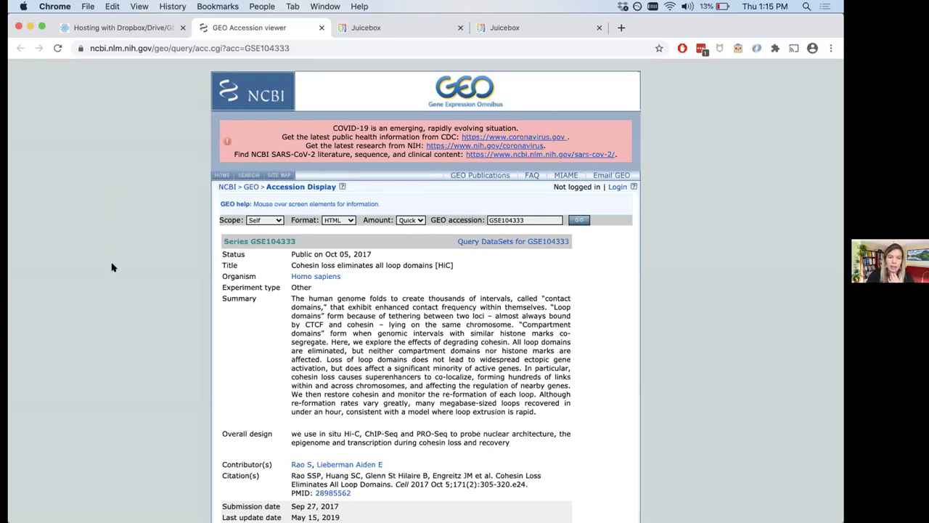
Copy the ftp link address of GSE104333_Rao-2017-treated_180min_withdraw_combined.hic from the series' supplementary files.
{"action": "scroll", "coordinate": [113, 267], "scroll_direction": "down", "scroll_amount": 3}
{"action": "scroll", "coordinate": [112, 267], "scroll_direction": "down", "scroll_amount": 3}
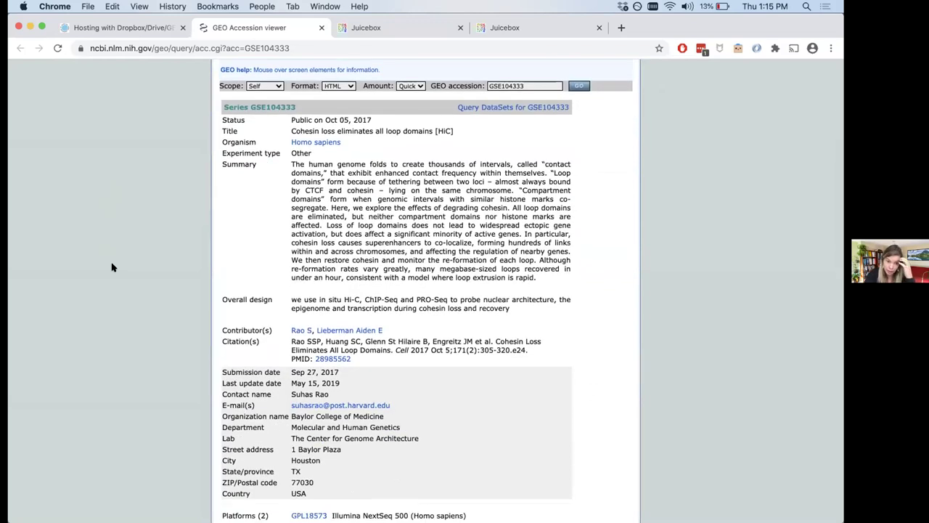
{"action": "scroll", "coordinate": [113, 267], "scroll_direction": "down", "scroll_amount": 1}
{"action": "scroll", "coordinate": [112, 267], "scroll_direction": "down", "scroll_amount": 6}
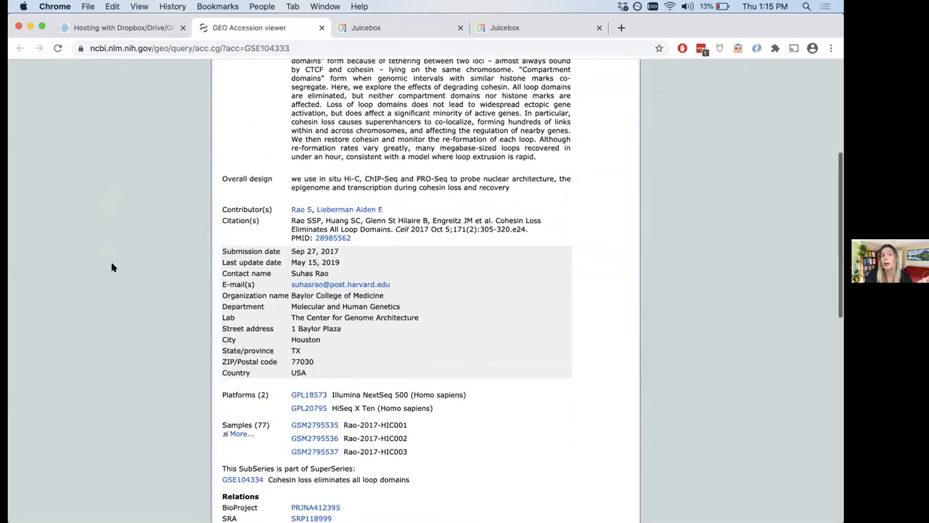
{"action": "scroll", "coordinate": [113, 267], "scroll_direction": "down", "scroll_amount": 2}
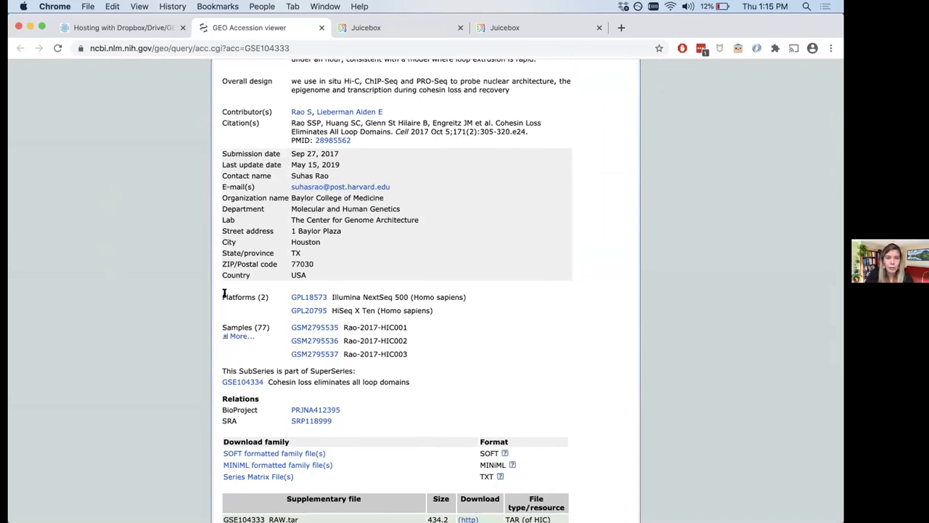
{"action": "scroll", "coordinate": [226, 294], "scroll_direction": "down", "scroll_amount": 4}
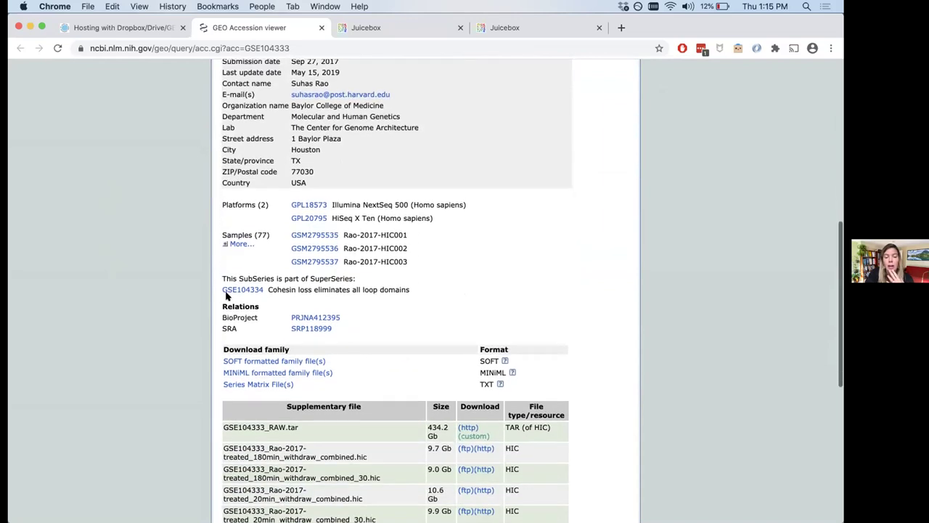
{"action": "scroll", "coordinate": [252, 321], "scroll_direction": "down", "scroll_amount": 3}
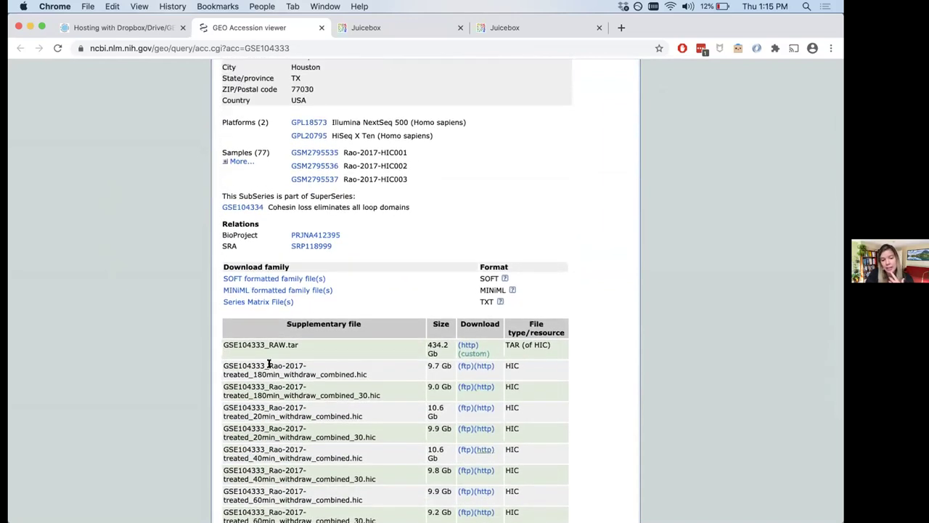
{"action": "scroll", "coordinate": [263, 353], "scroll_direction": "down", "scroll_amount": 2}
{"action": "scroll", "coordinate": [263, 354], "scroll_direction": "down", "scroll_amount": 3}
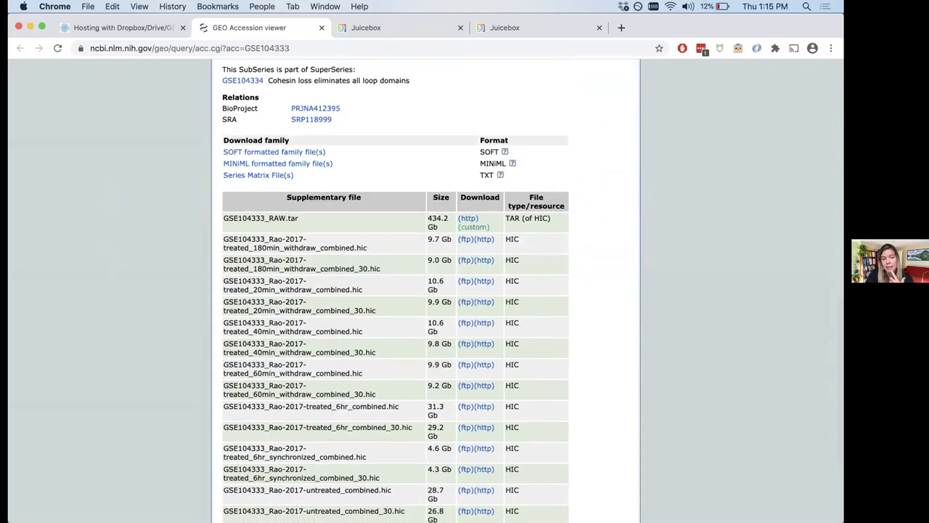
{"action": "scroll", "coordinate": [298, 204], "scroll_direction": "down", "scroll_amount": 4}
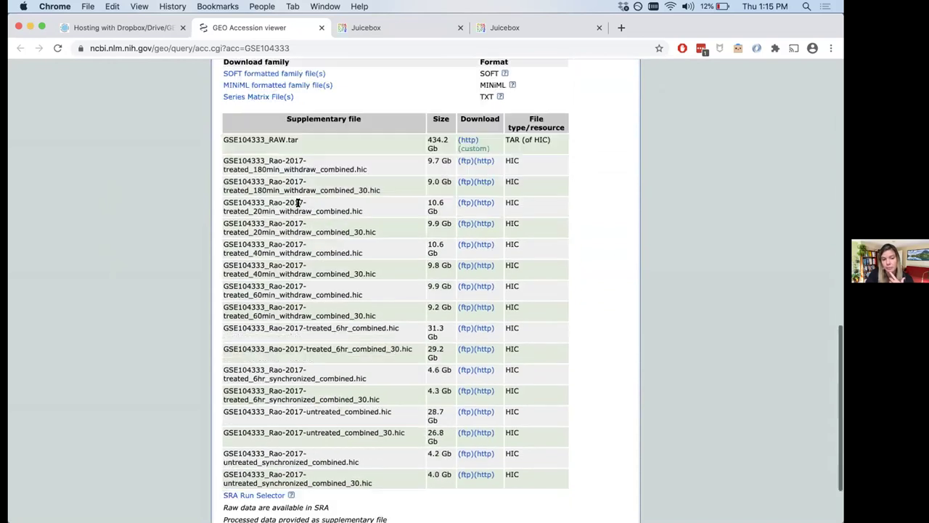
{"action": "scroll", "coordinate": [287, 212], "scroll_direction": "up", "scroll_amount": 1}
{"action": "scroll", "coordinate": [288, 212], "scroll_direction": "up", "scroll_amount": 3}
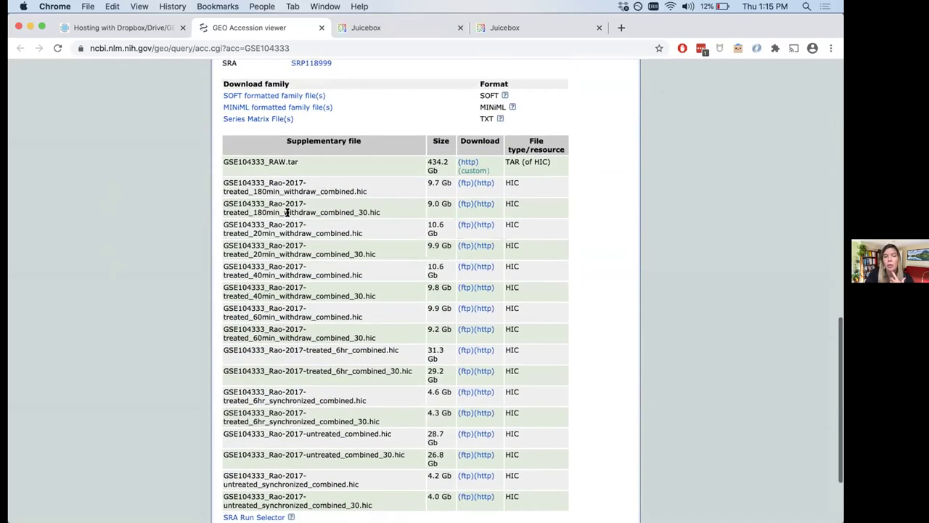
{"action": "scroll", "coordinate": [283, 211], "scroll_direction": "up", "scroll_amount": 1}
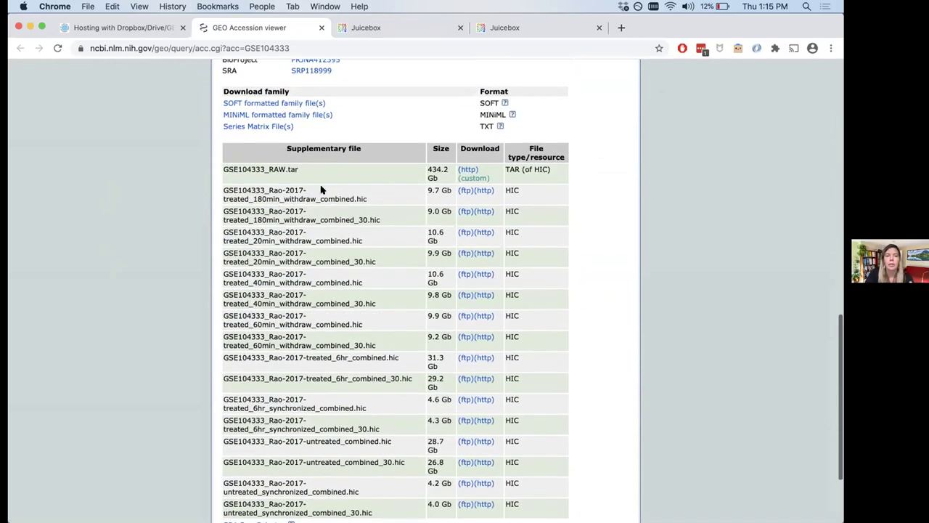
{"action": "right_click", "coordinate": [466, 191]}
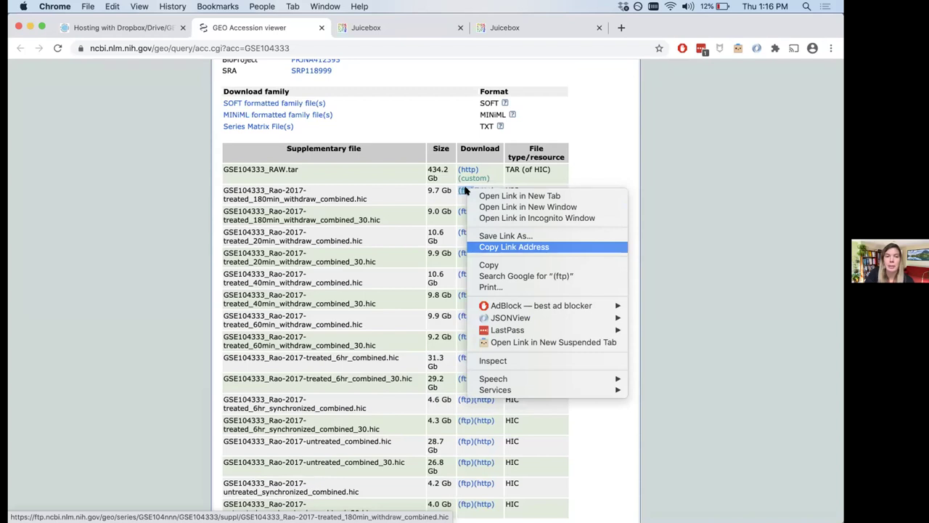
{"action": "left_click", "coordinate": [483, 247]}
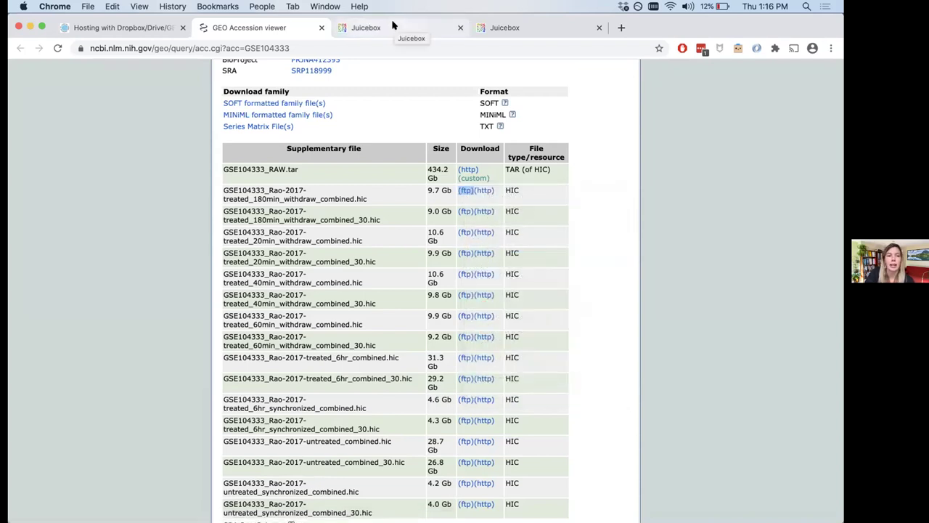
Load the contact map by URL in the last Juicebox tab, using the copied GEO link to the 180min_withdraw_combined.hic file.
{"action": "left_click", "coordinate": [498, 27]}
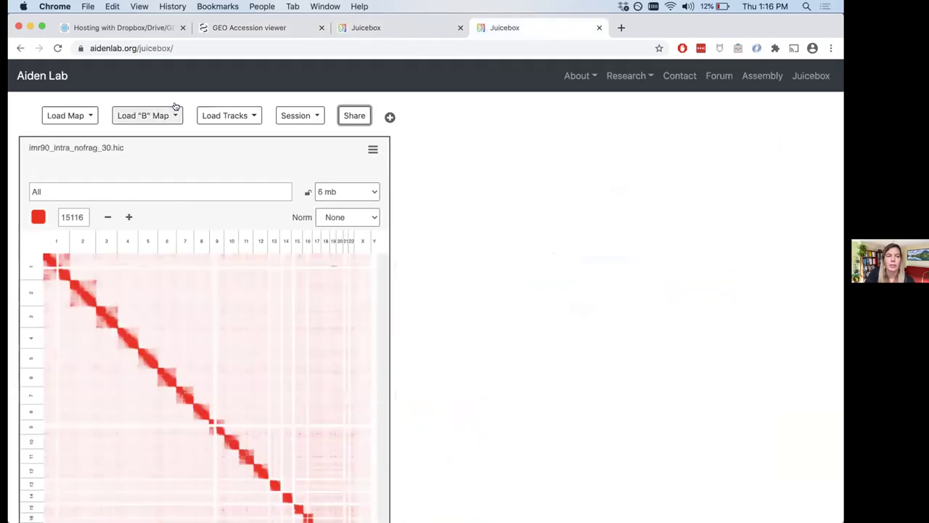
{"action": "left_click", "coordinate": [88, 113]}
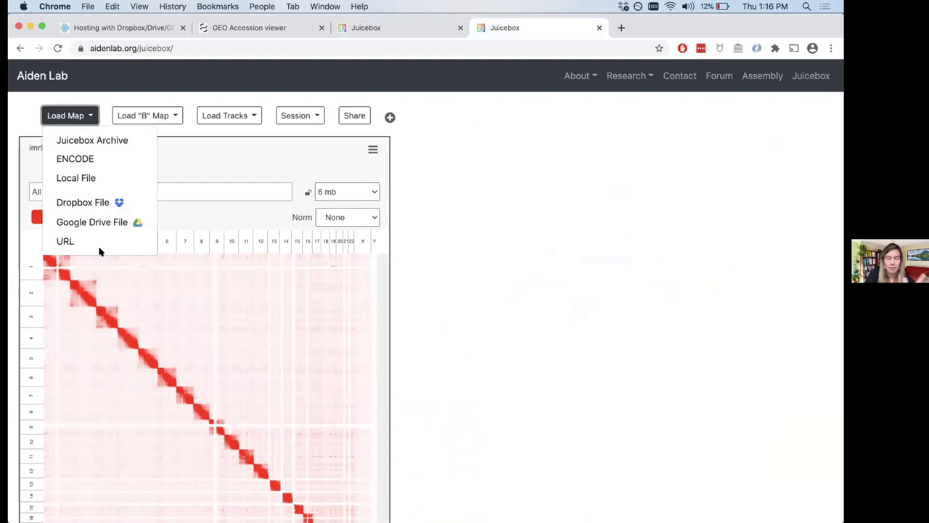
{"action": "left_click", "coordinate": [102, 246]}
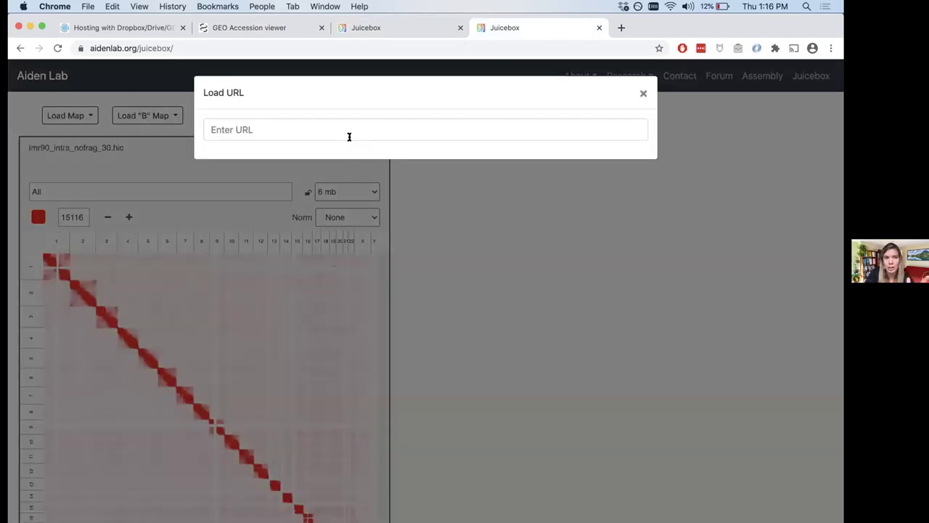
{"action": "left_click", "coordinate": [349, 137]}
{"action": "key", "text": "super+v"}
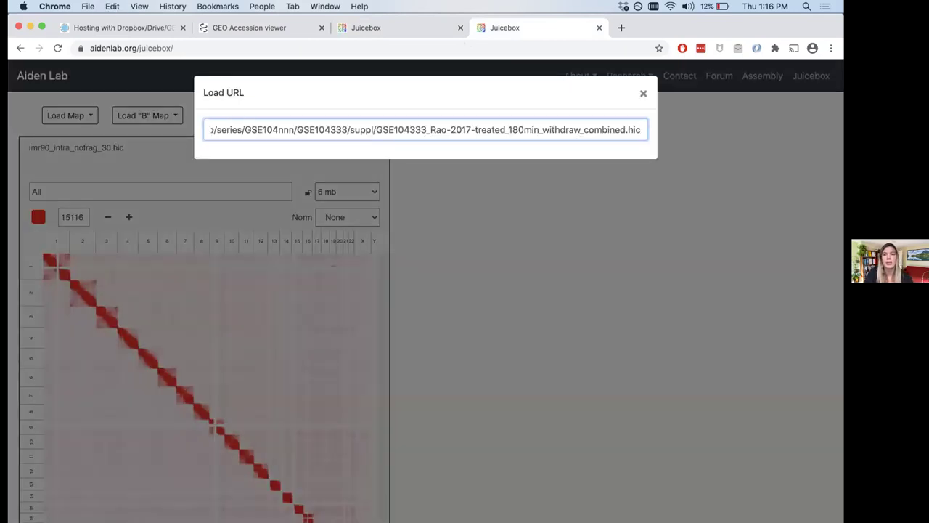
{"action": "key", "text": "Return"}
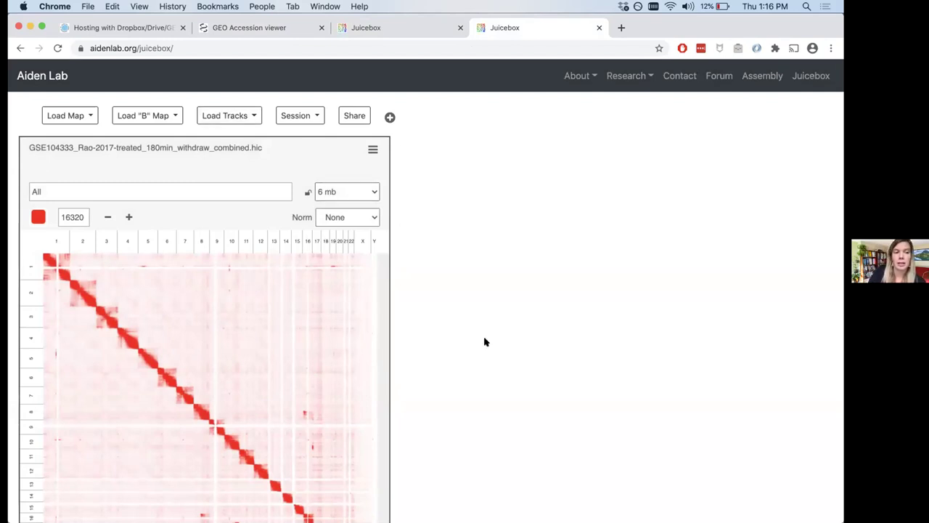
Look over the whole GSE104333 contact map and return to the hosting guide.
{"action": "scroll", "coordinate": [486, 342], "scroll_direction": "down", "scroll_amount": 3}
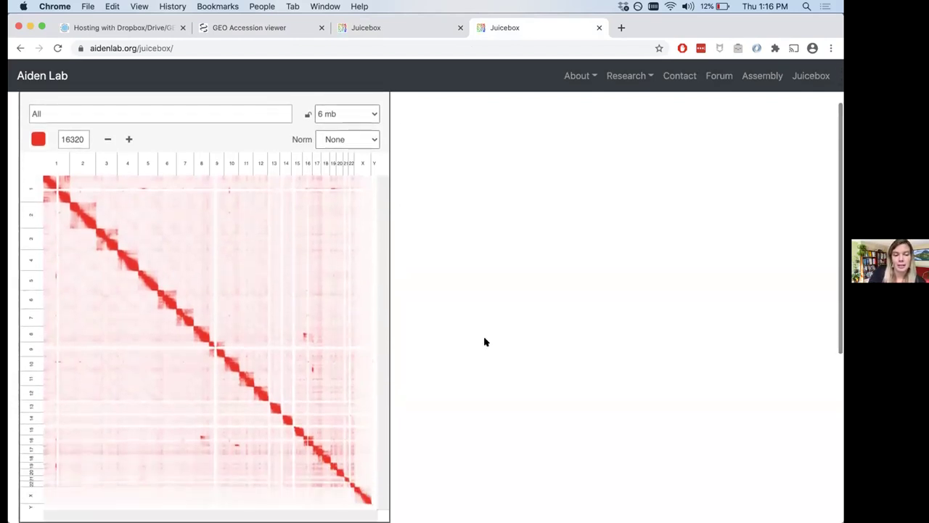
{"action": "scroll", "coordinate": [484, 340], "scroll_direction": "up", "scroll_amount": 3}
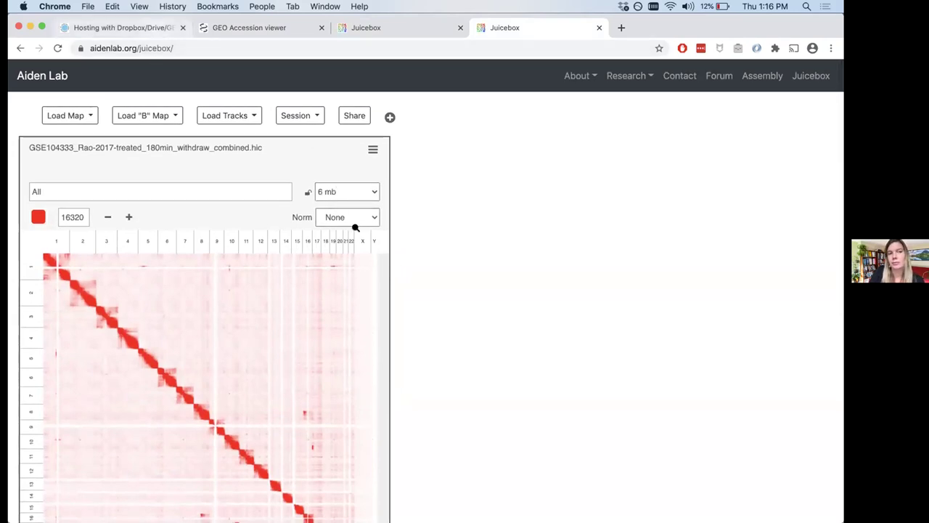
{"action": "key", "text": "super+1"}
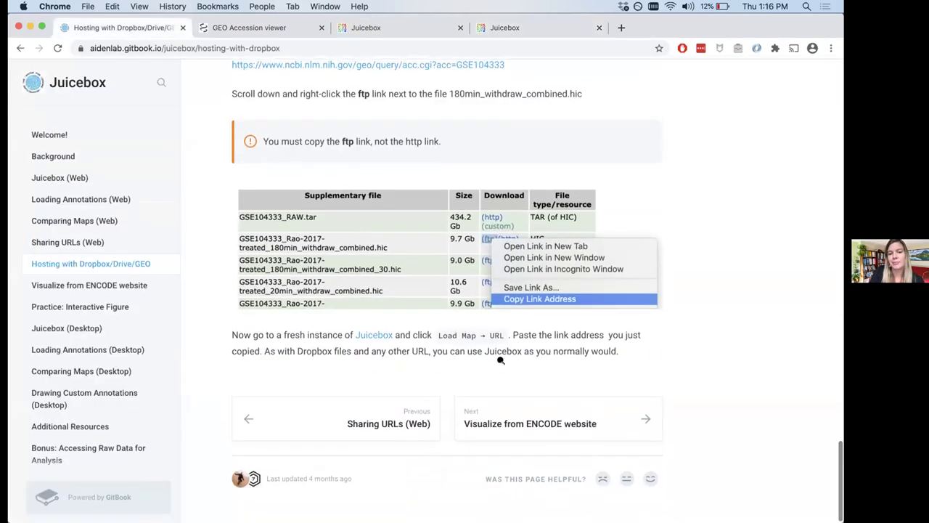